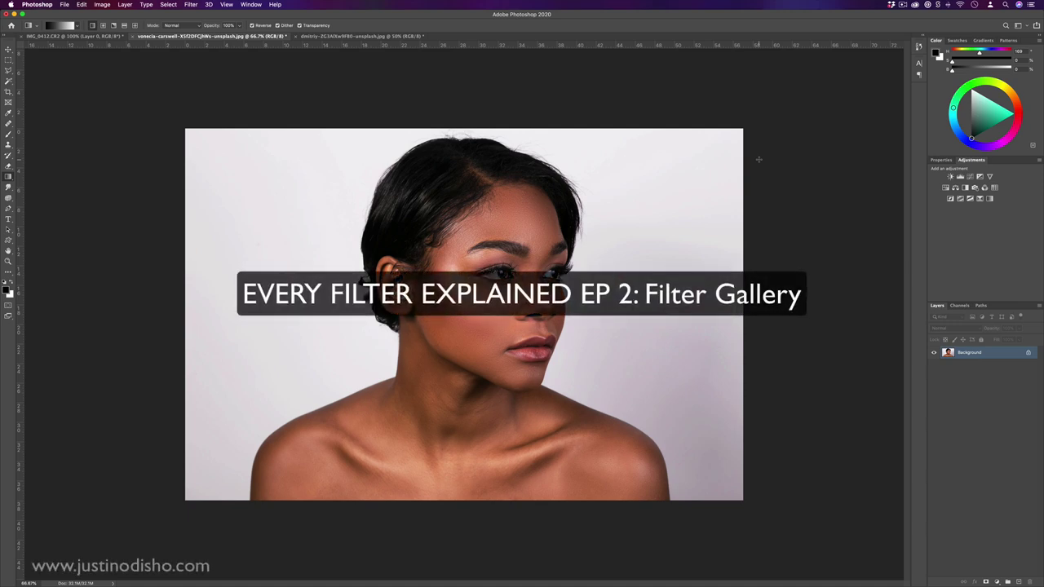
- Open the Filter Gallery from the Filter menu, previewing the Artistic Cutout effect at 3 levels
click(191, 4)
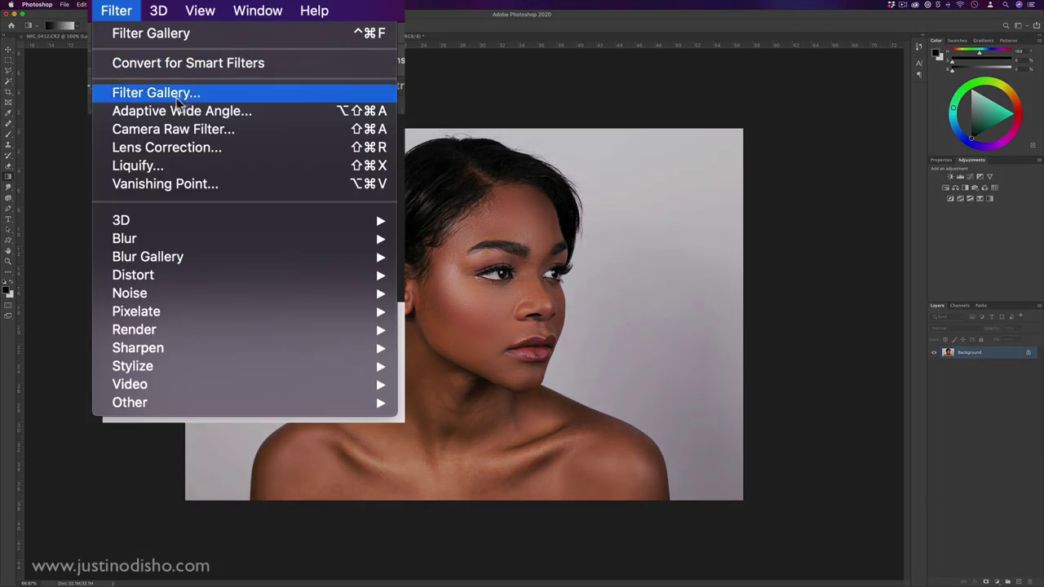
click(228, 39)
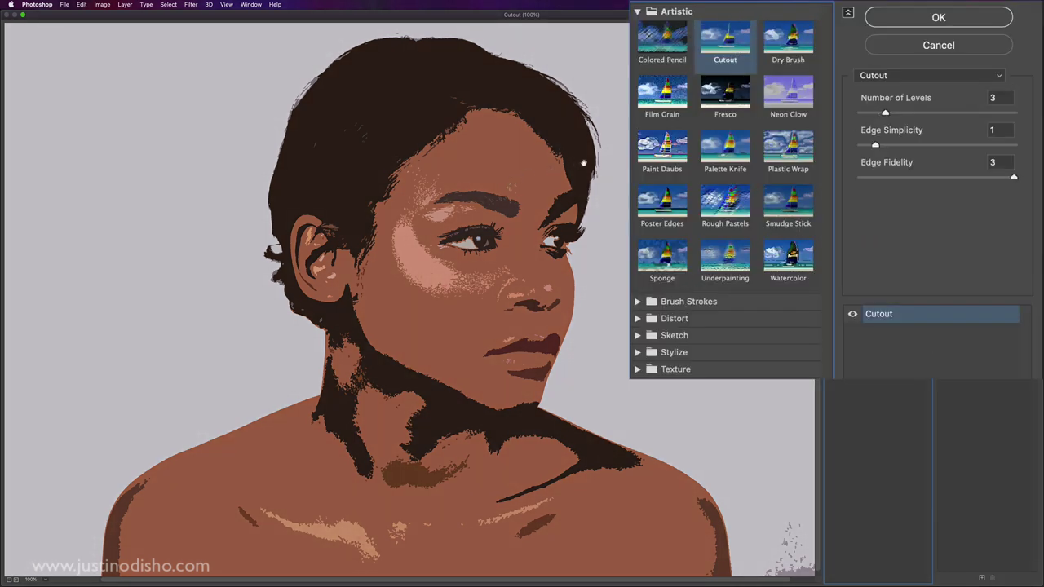
- Tune Cutout to Edge Simplicity 5 and Edge Fidelity 1, keeping 3 levels
click(892, 99)
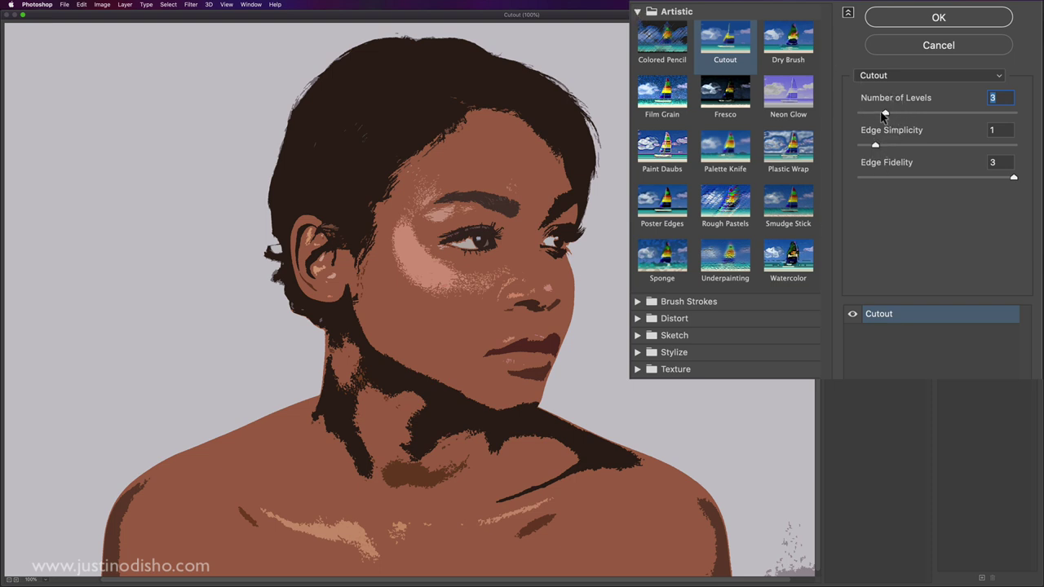
drag(885, 113, 1026, 117)
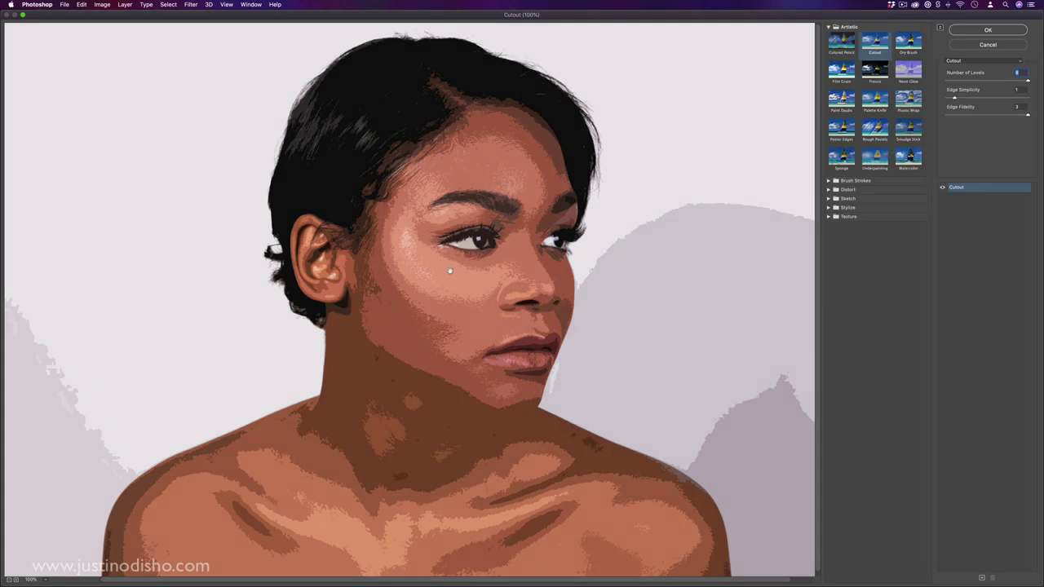
click(961, 80)
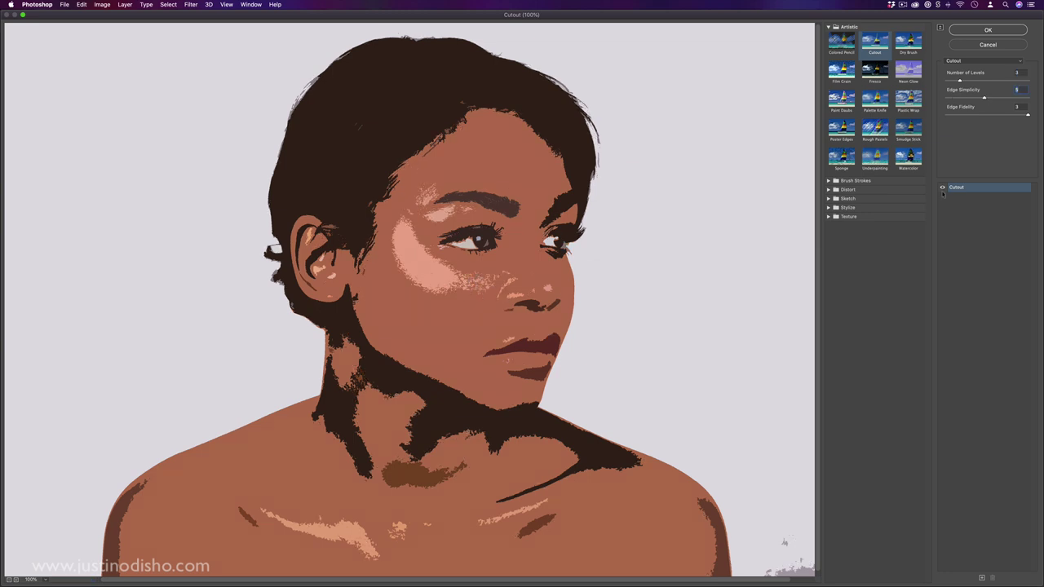
drag(1019, 116, 947, 116)
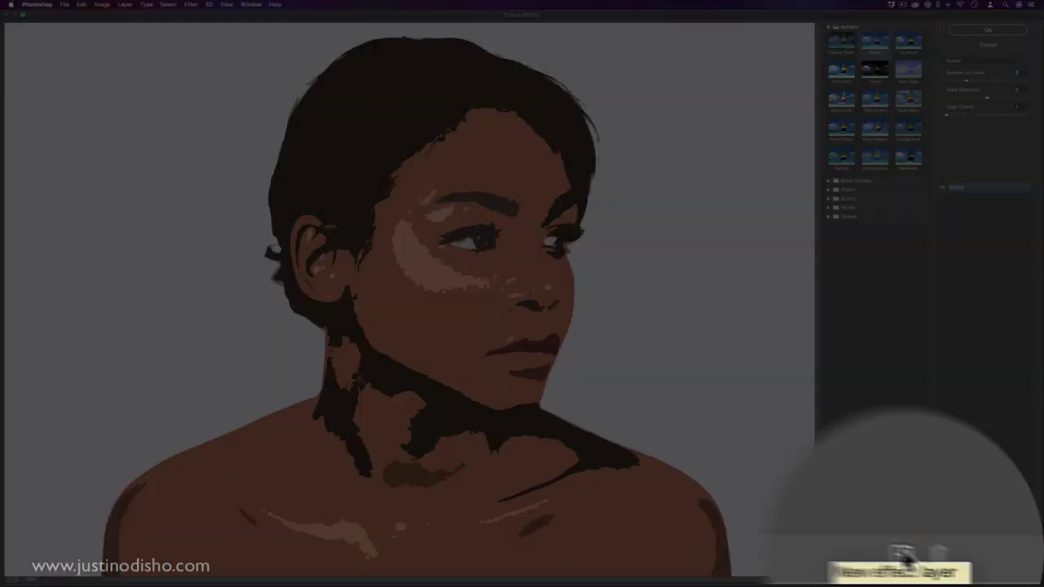
- Add a Film Grain effect layer with Grain 14, stacked above the Cutout effect
click(982, 578)
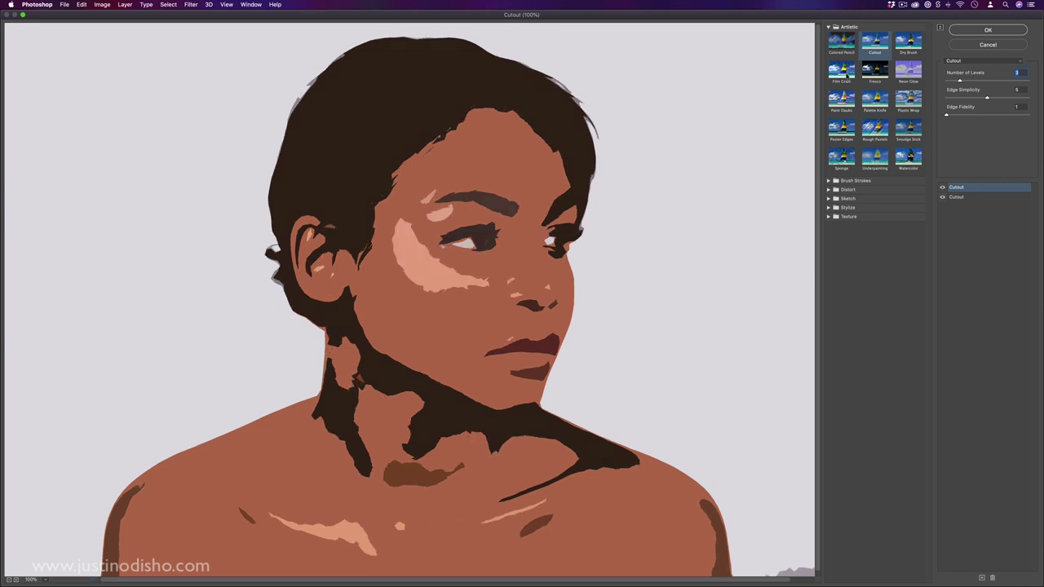
click(848, 73)
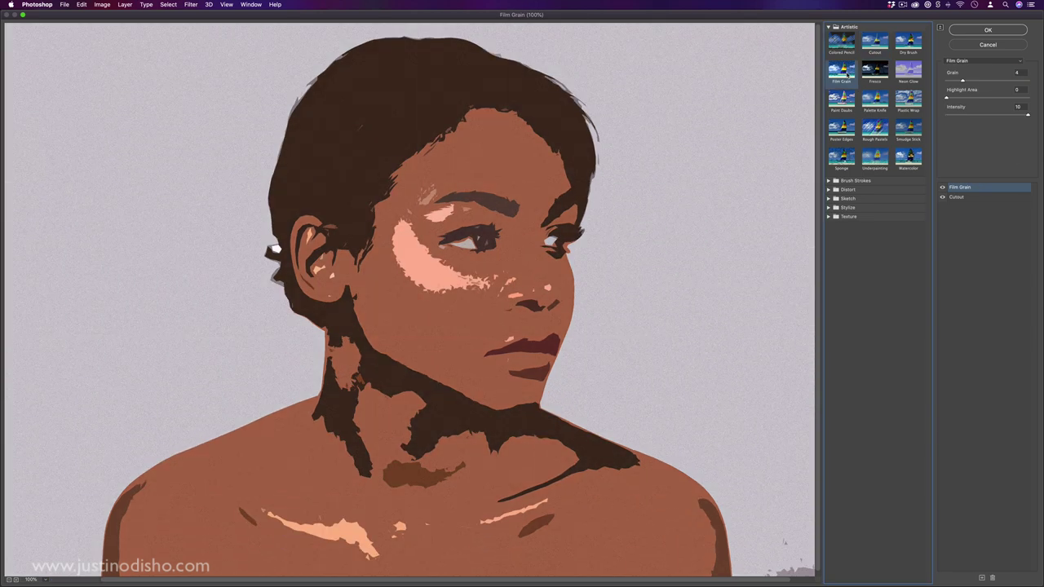
drag(964, 75, 975, 81)
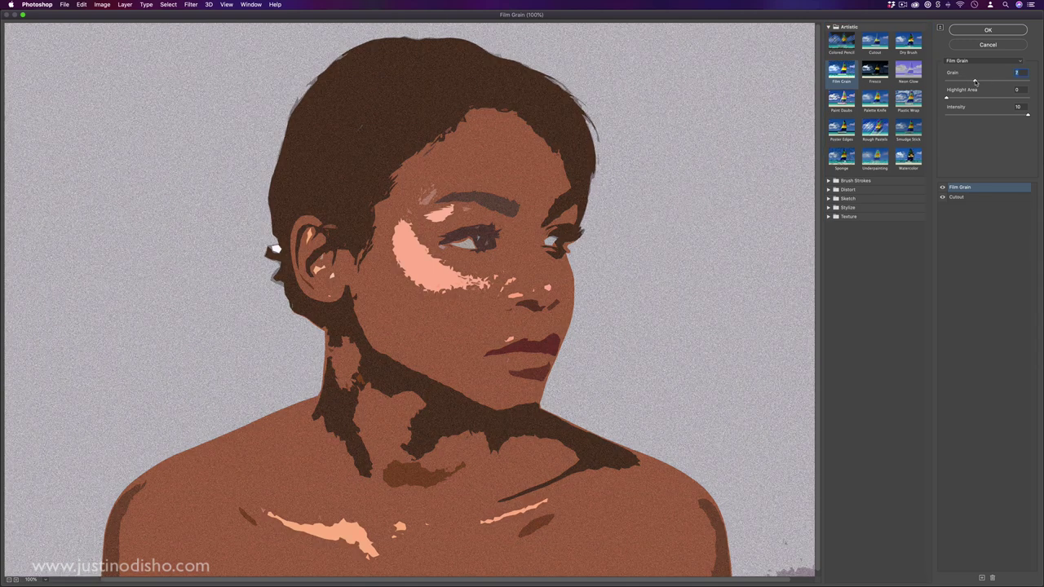
click(968, 188)
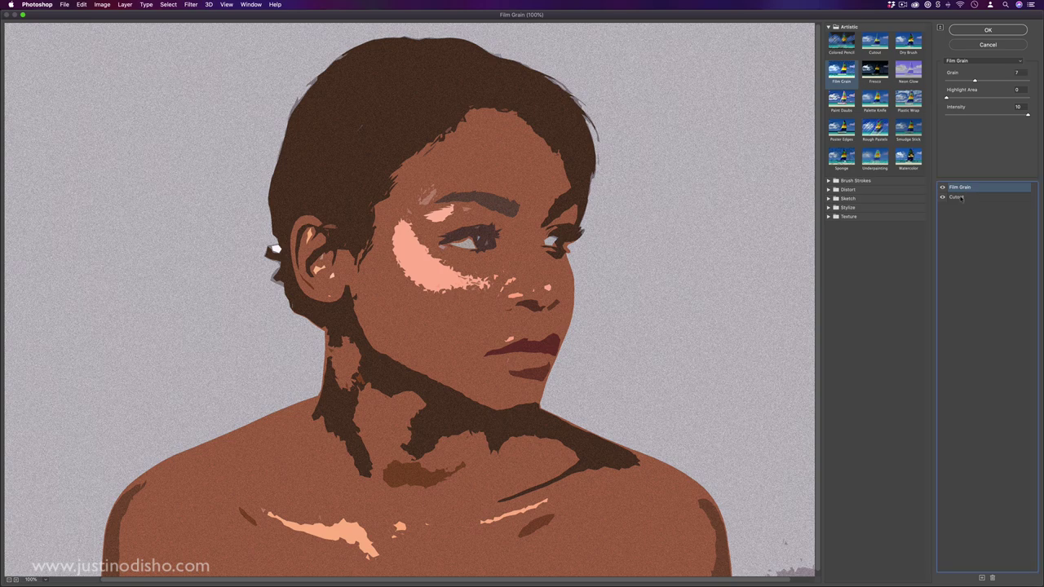
drag(965, 187, 967, 209)
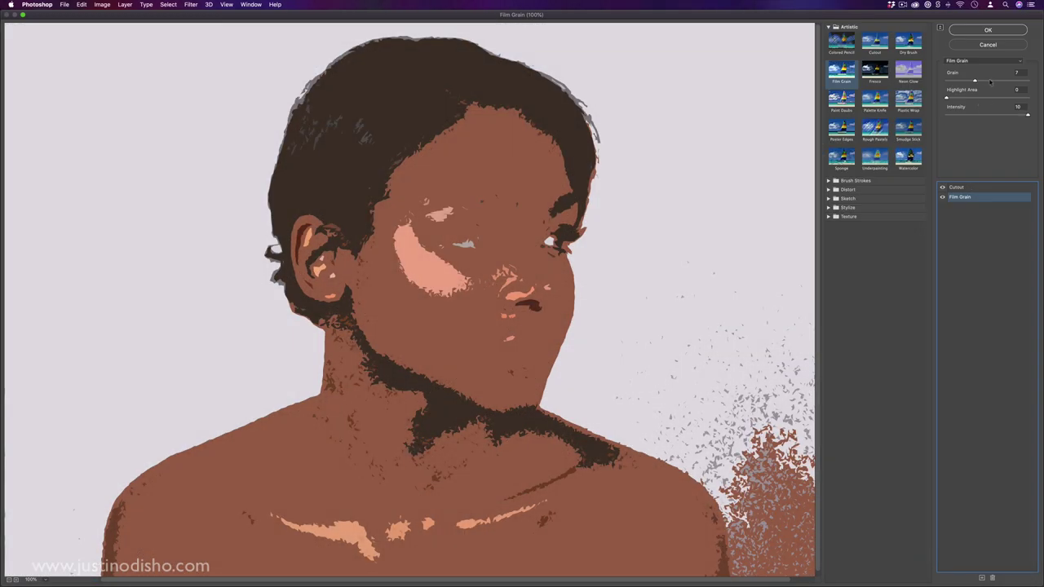
drag(990, 81, 1004, 82)
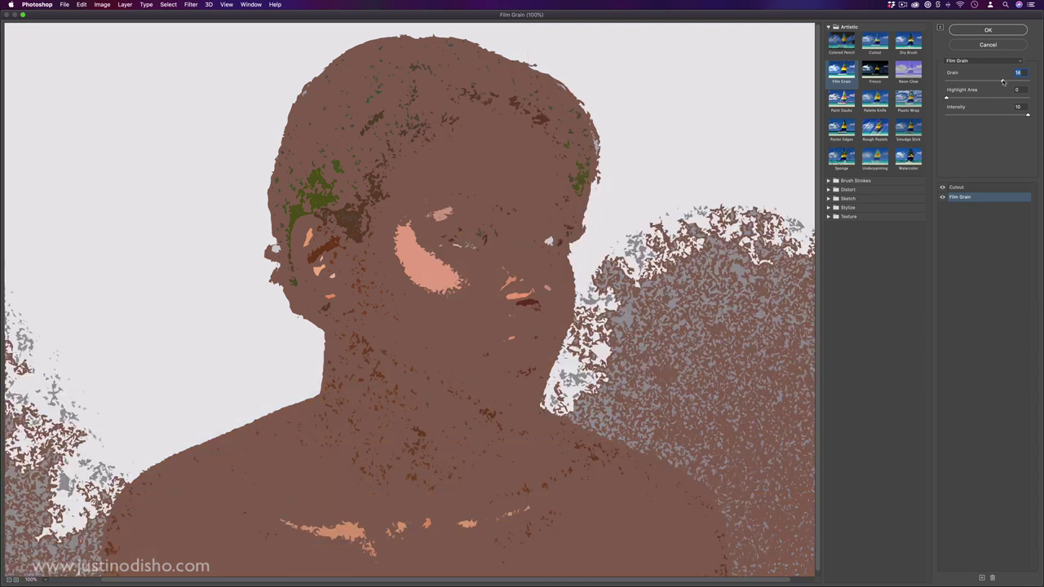
drag(979, 196, 979, 186)
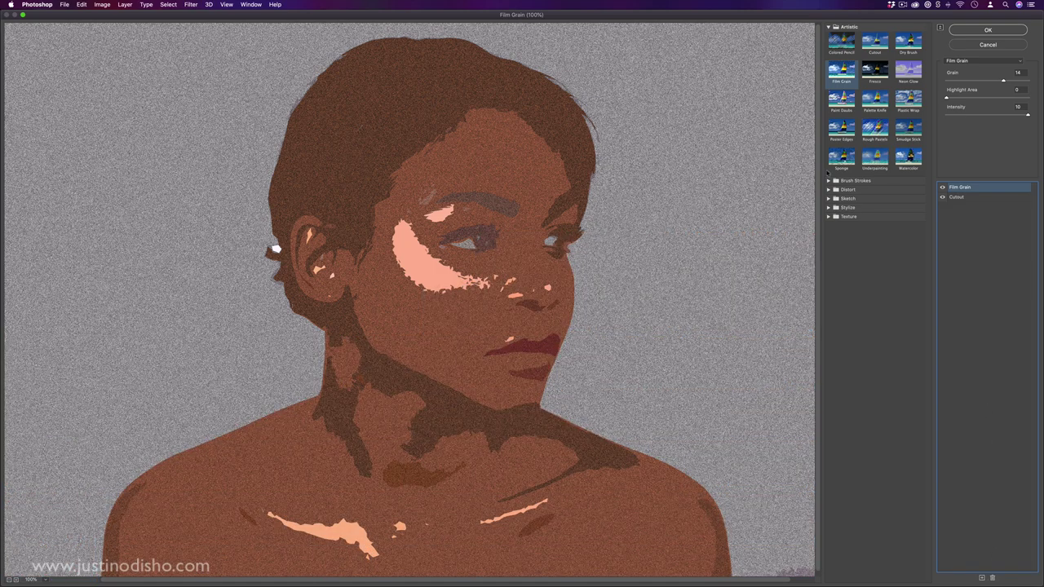
- Convert the Background to a smart object and reapply Cutout plus Film Grain as a smart filter
click(988, 30)
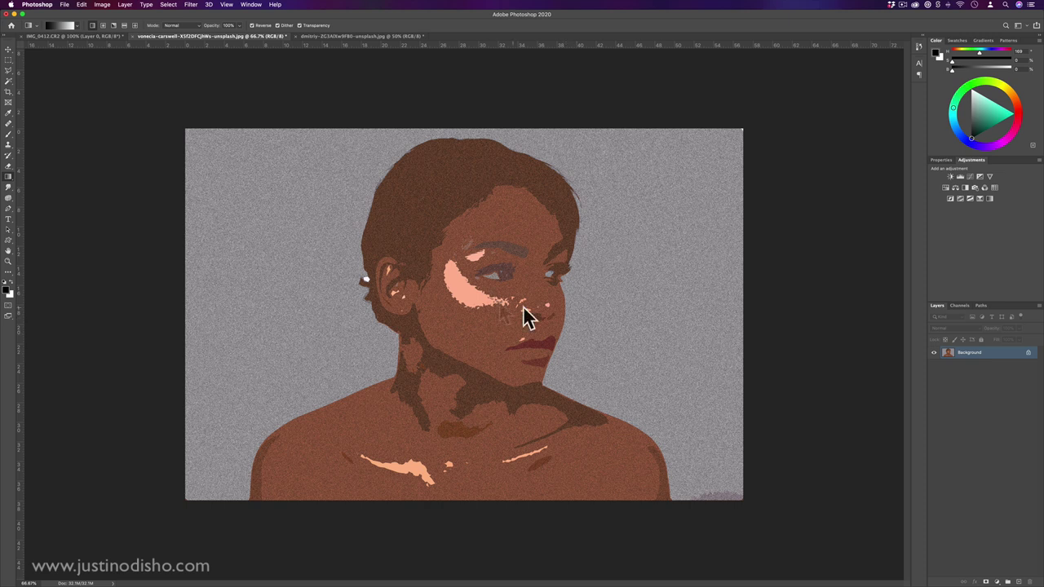
key(super+z)
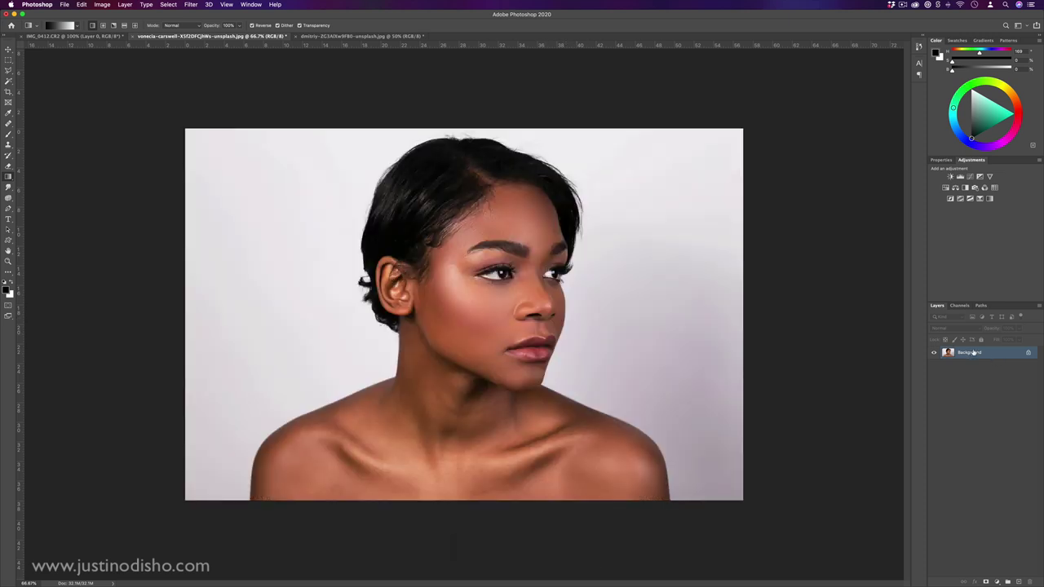
right_click(973, 352)
click(957, 403)
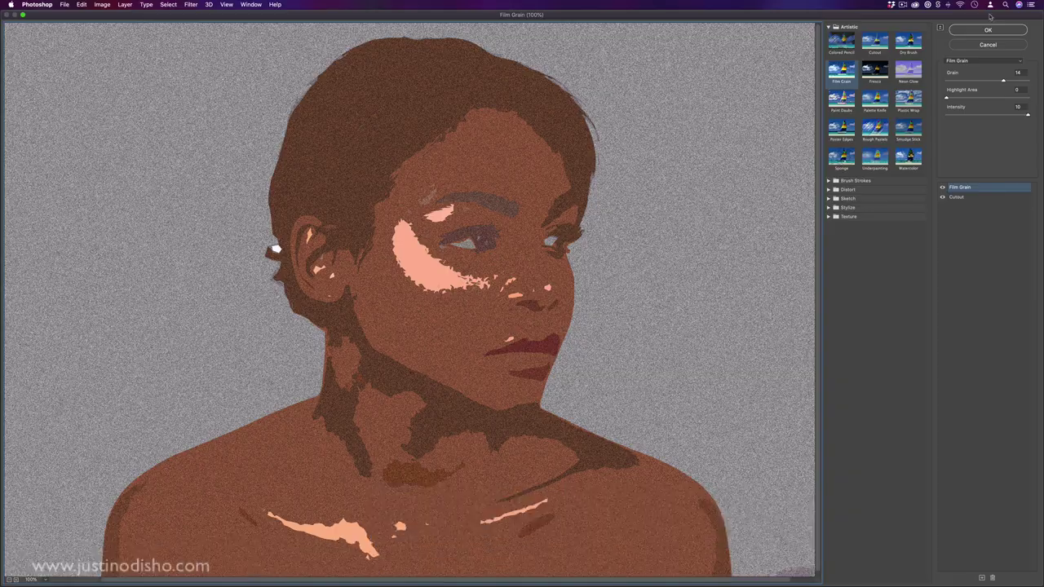
click(988, 29)
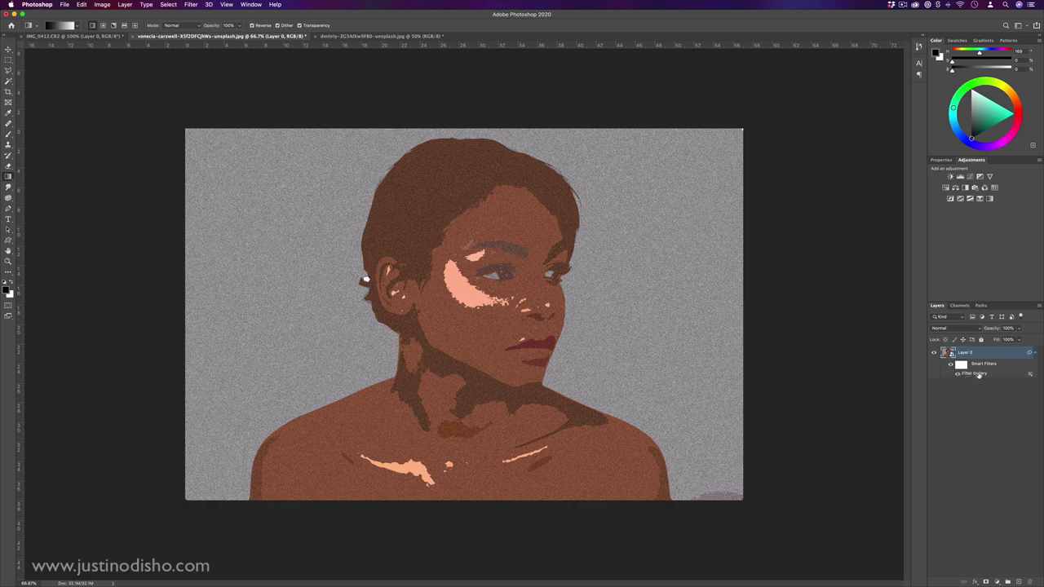
- Set the Filter Gallery smart filter to 84% opacity, then reopen it with Film Grain hidden
click(957, 374)
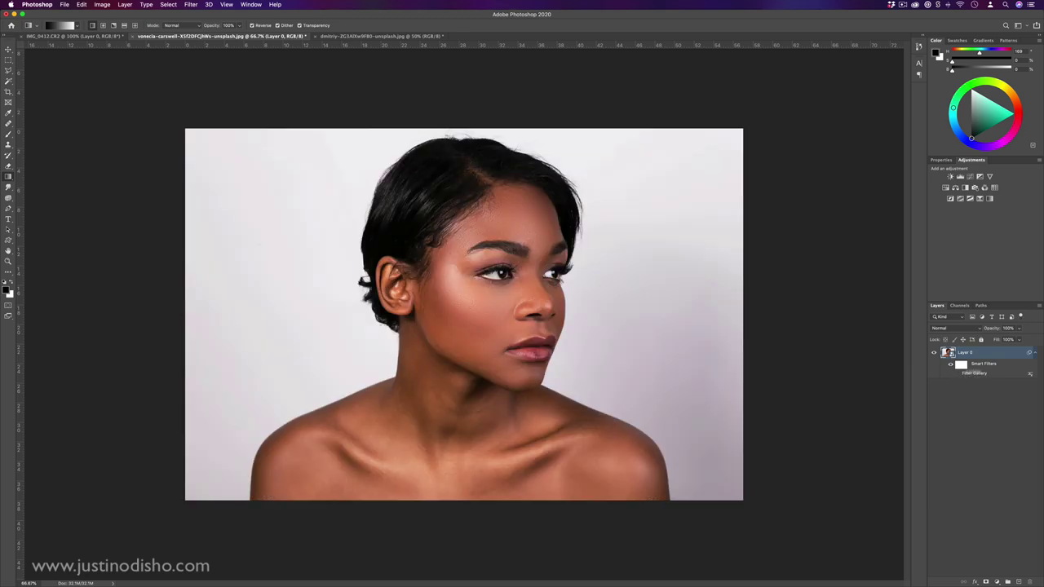
click(958, 374)
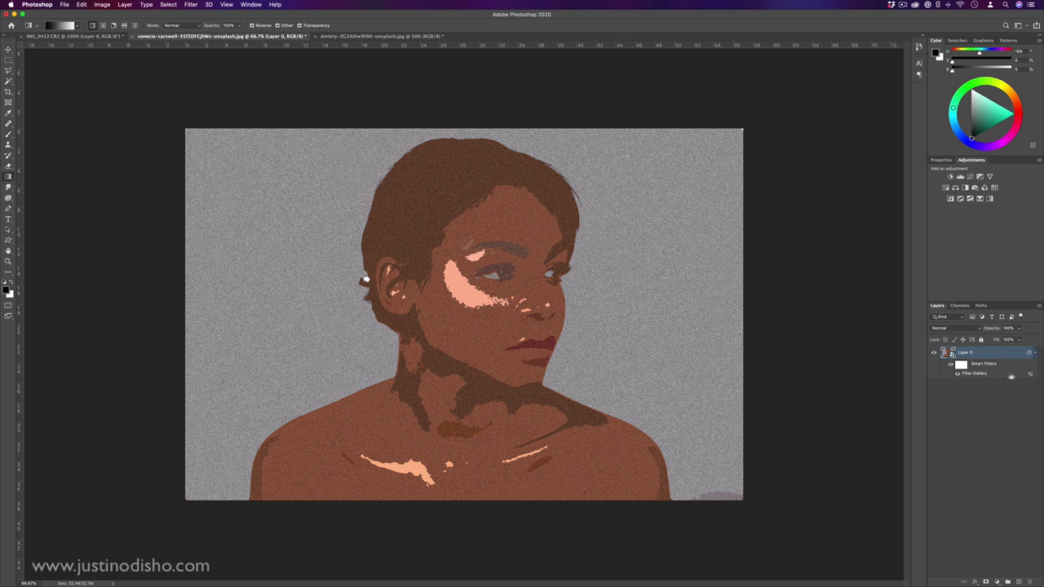
double_click(1031, 376)
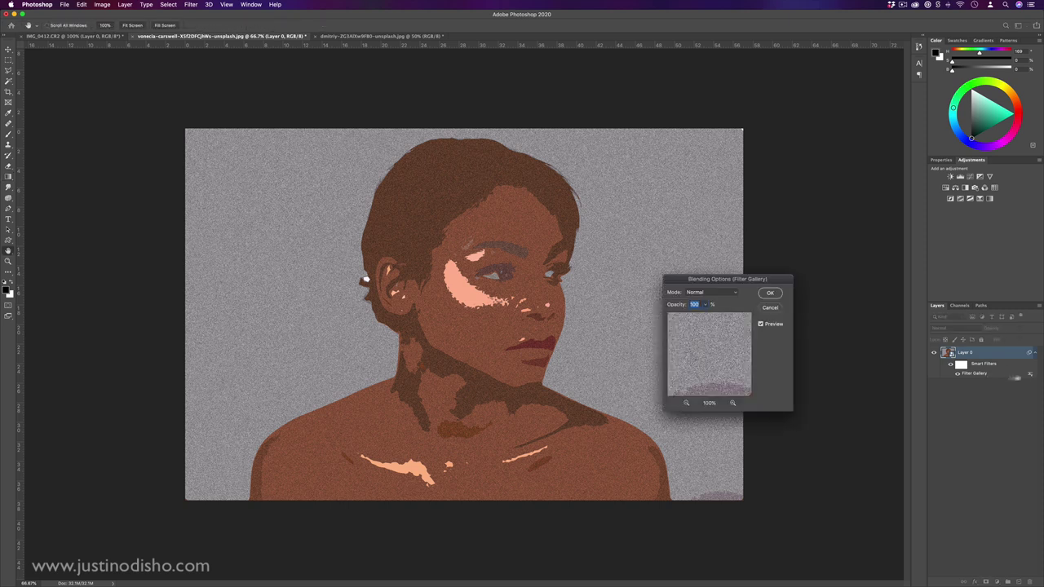
mouse_move(704, 305)
mouse_down()
mouse_move(691, 316)
mouse_move(700, 316)
mouse_up()
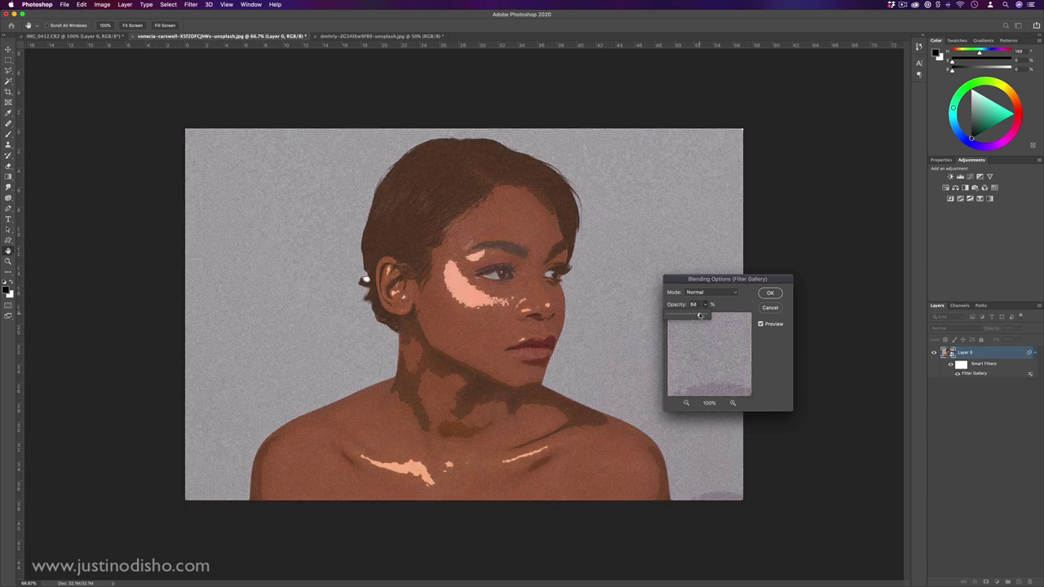
click(773, 294)
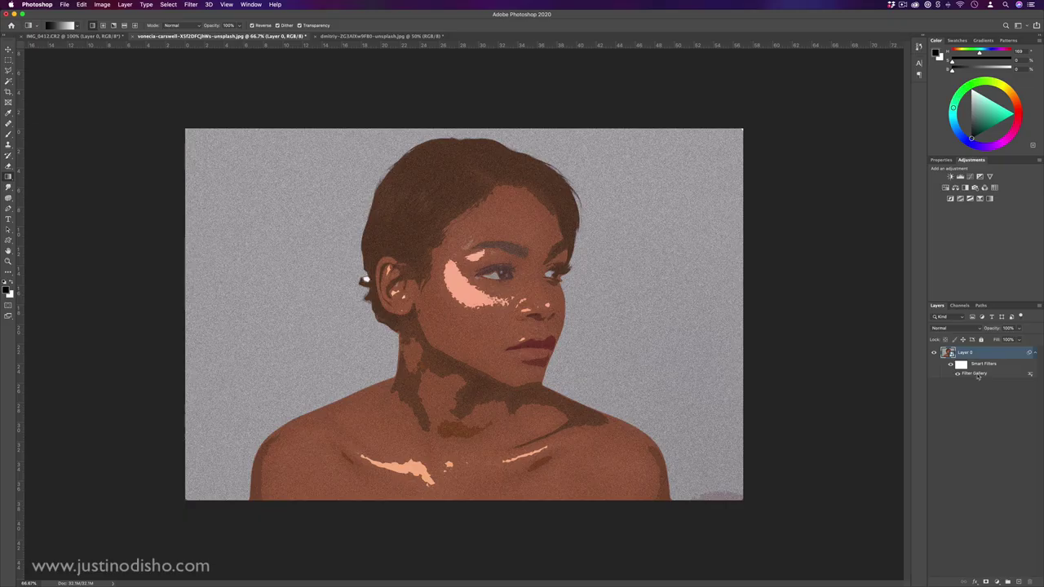
double_click(978, 374)
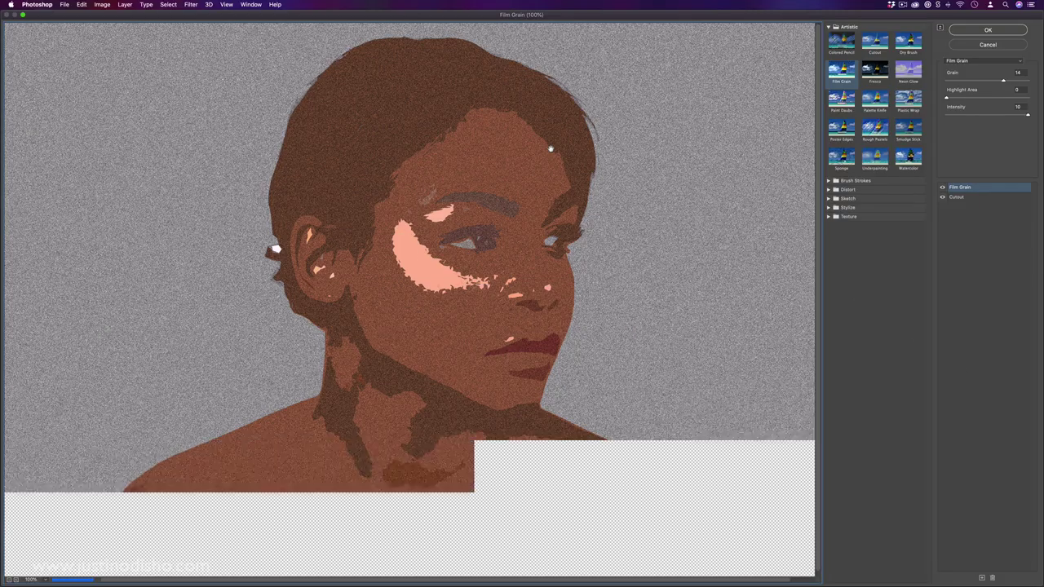
click(943, 188)
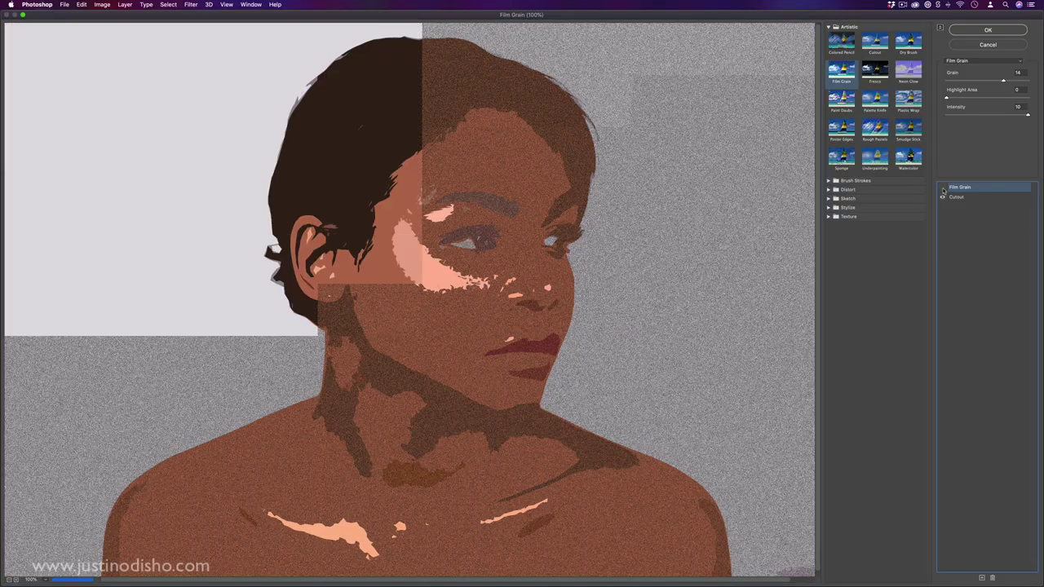
- Delete Film Grain, try Colored Pencil (width 13) and Dry Brush, then settle on Fresco
key(BackSpace)
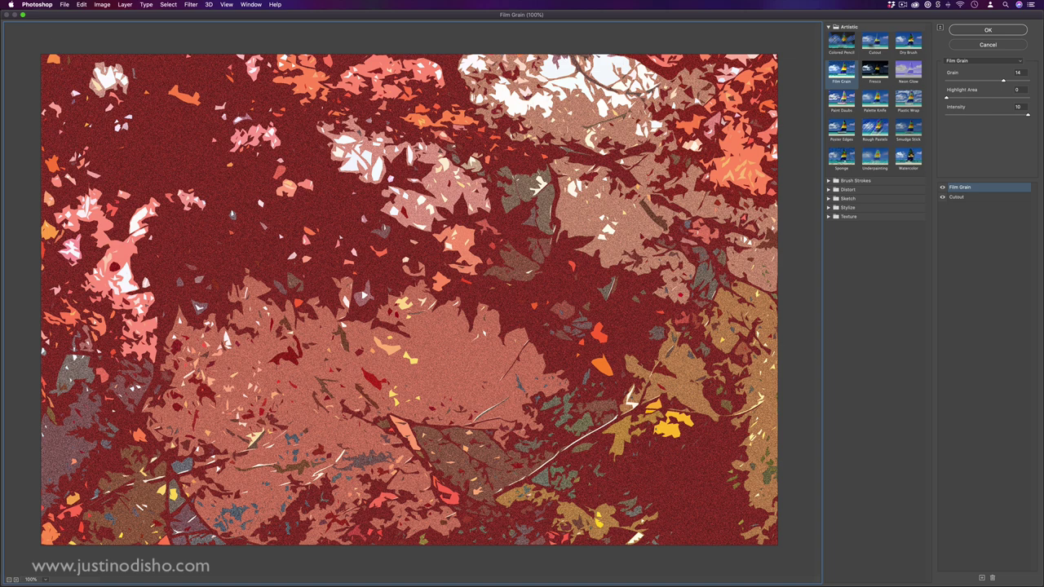
click(841, 40)
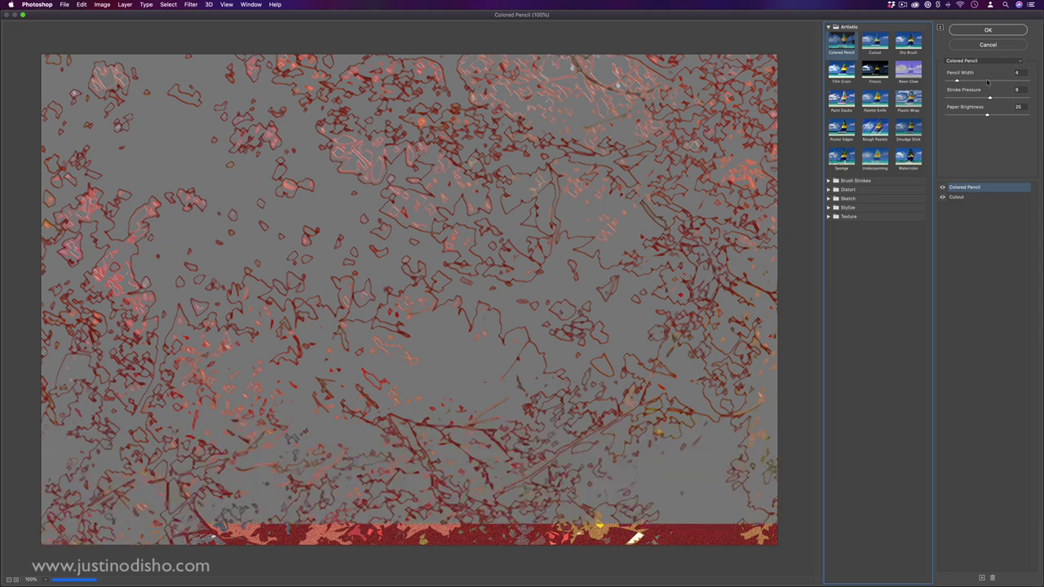
drag(947, 72, 952, 70)
click(908, 41)
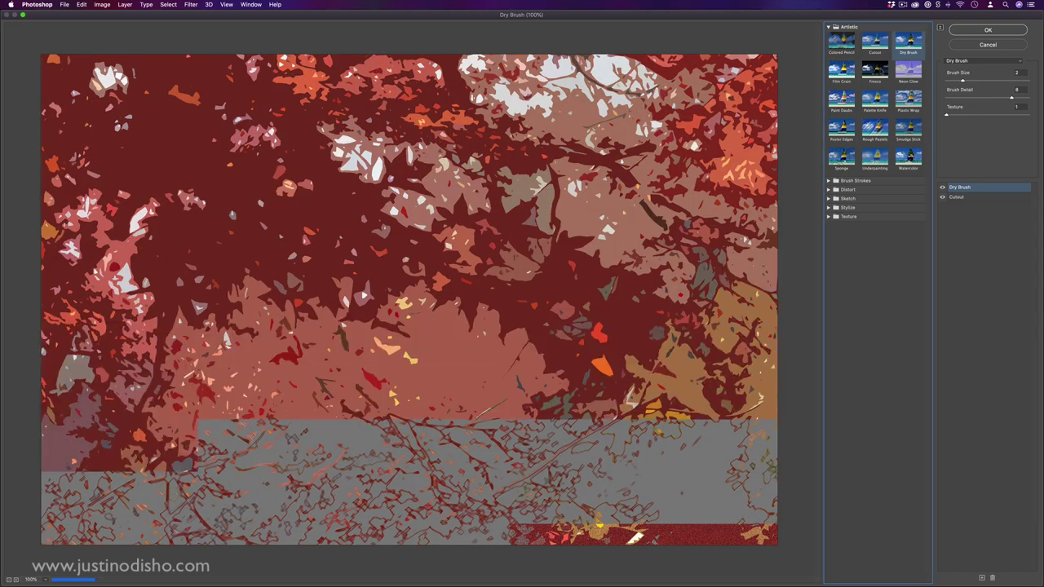
click(875, 69)
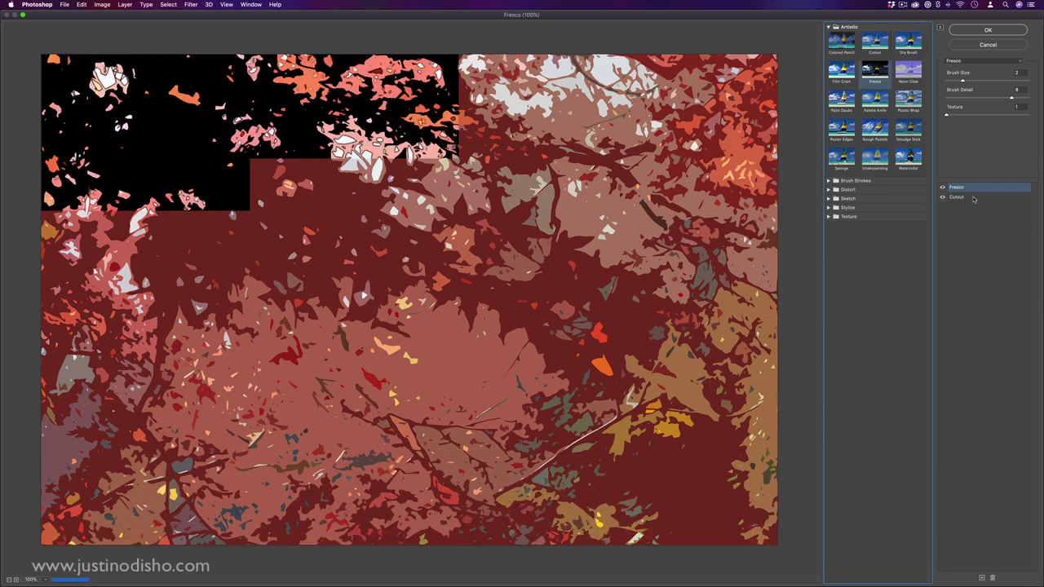
- Remove the Cutout effect and cycle through Palette Knife, Paint Daubs and Rough Pastels to Poster Edges
click(956, 197)
key(BackSpace)
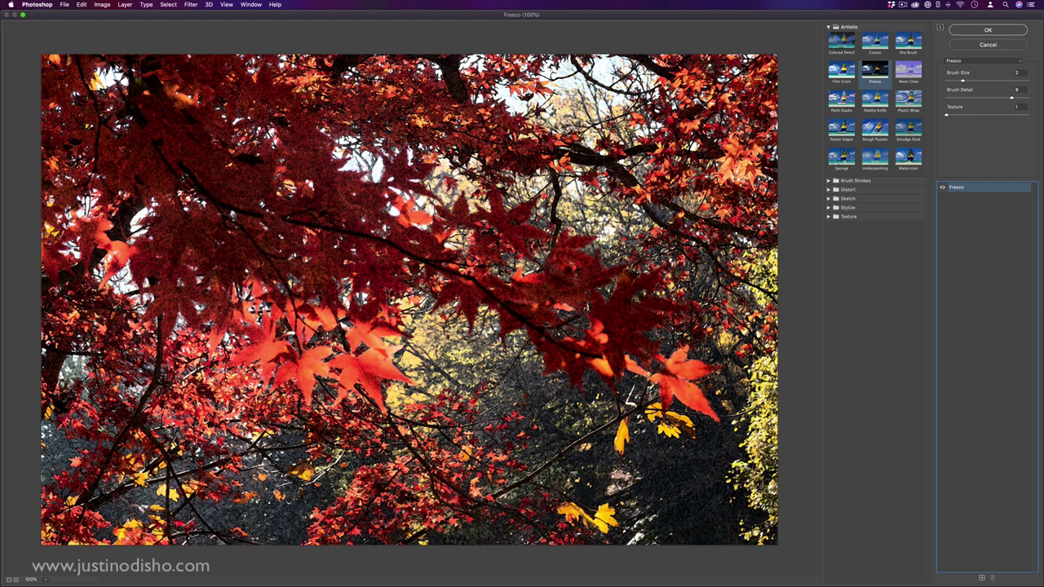
click(879, 100)
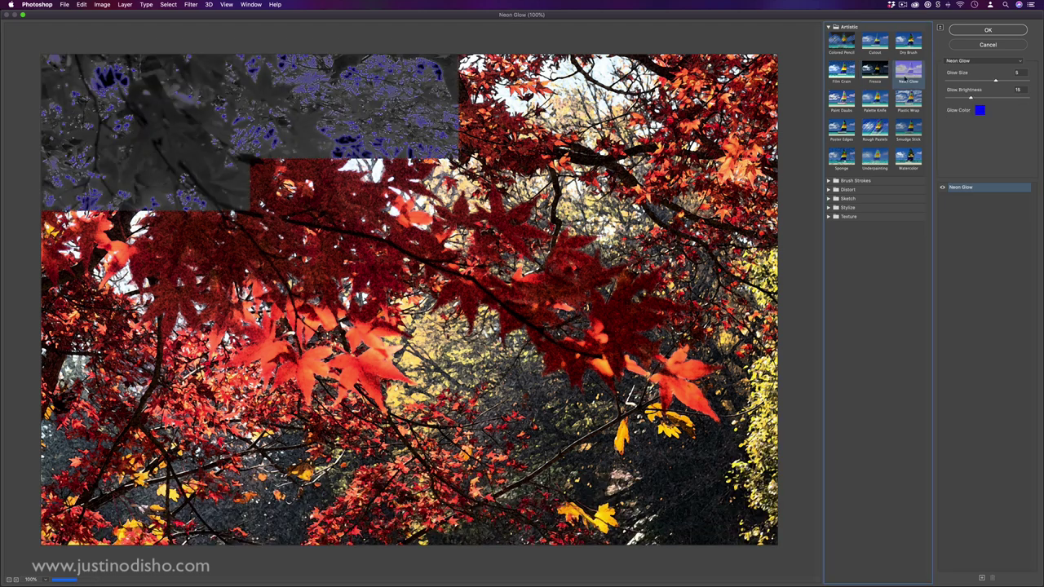
click(842, 98)
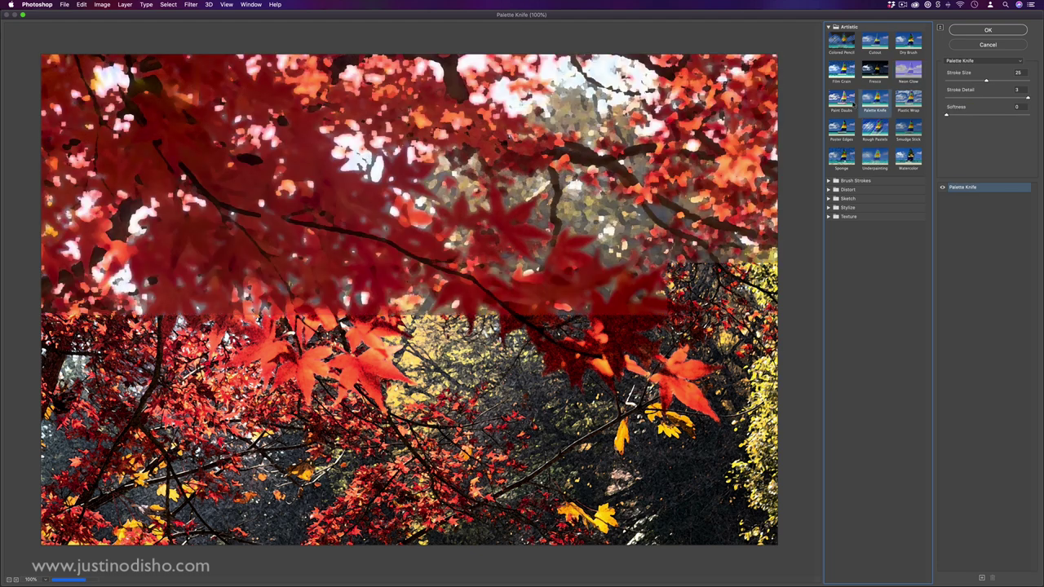
click(876, 128)
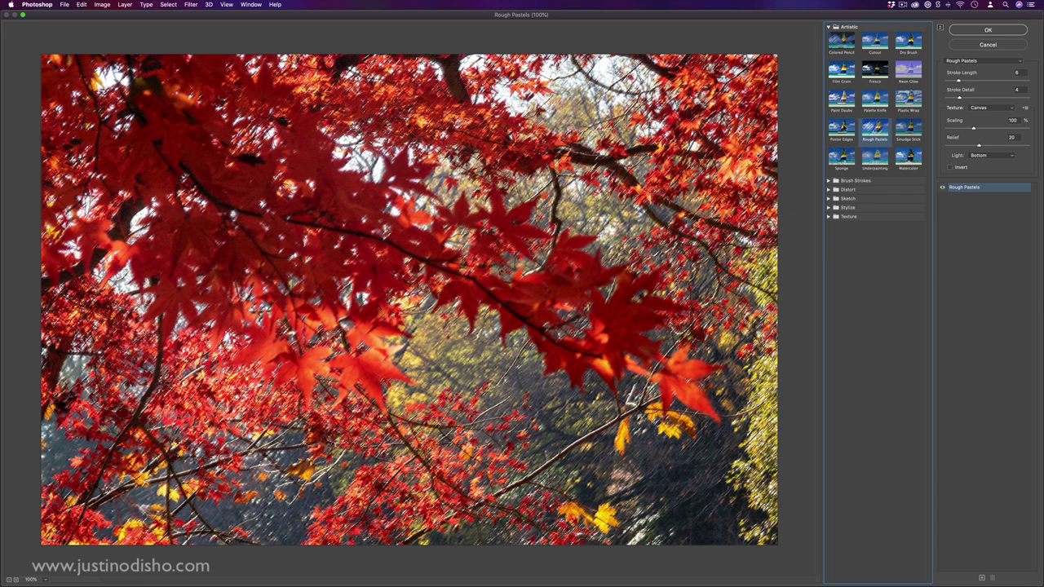
click(842, 127)
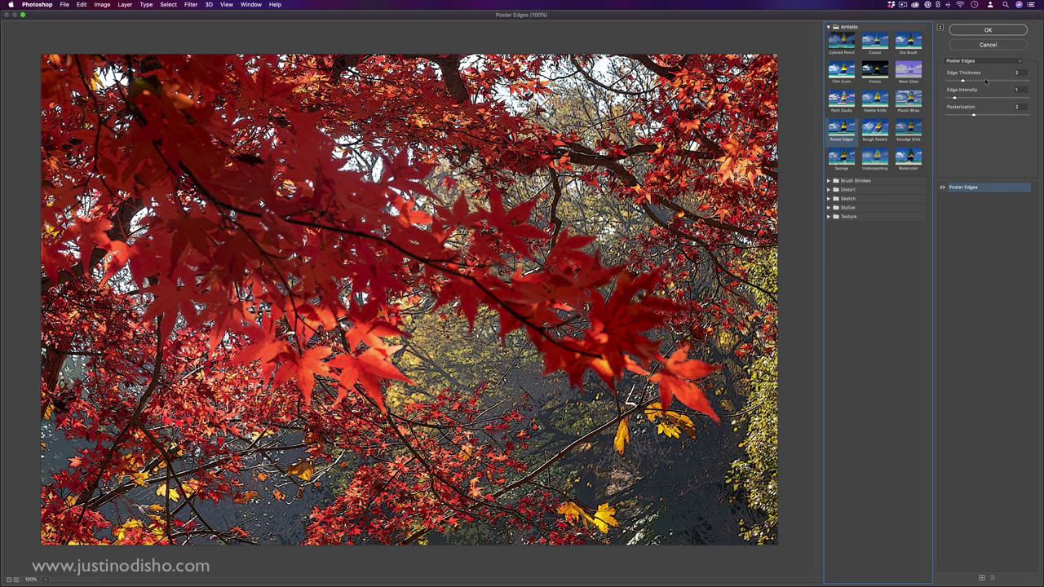
- Check Poster Edges' Edge Thickness and browse the list of all gallery filters
click(963, 82)
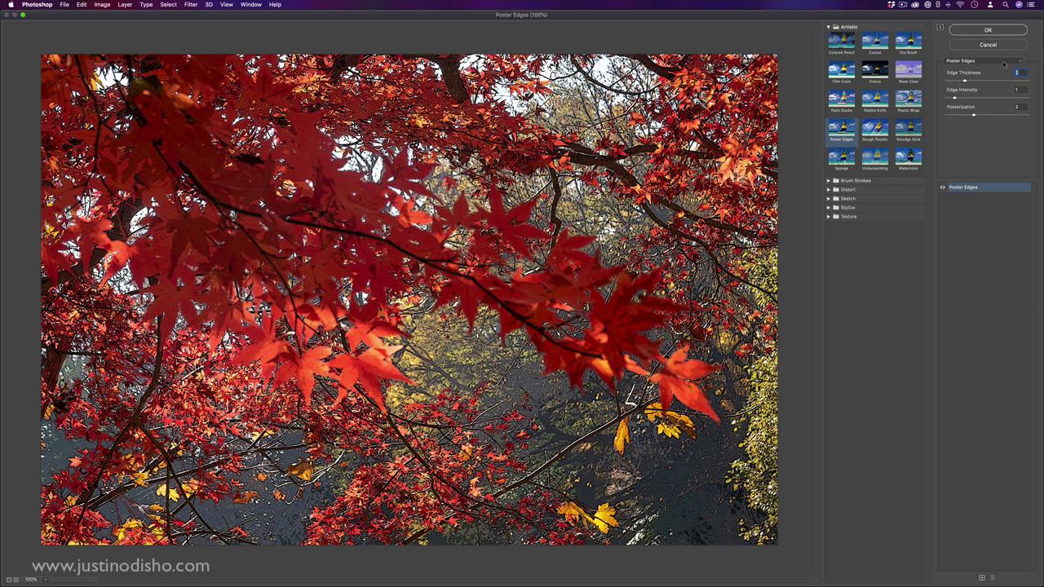
click(1005, 64)
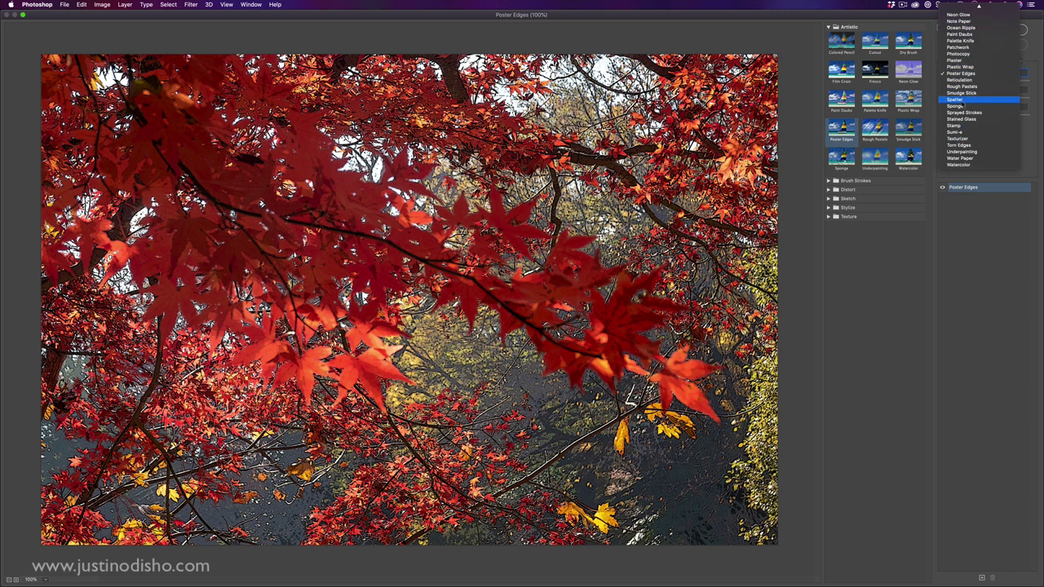
scroll(963, 102, up, 5)
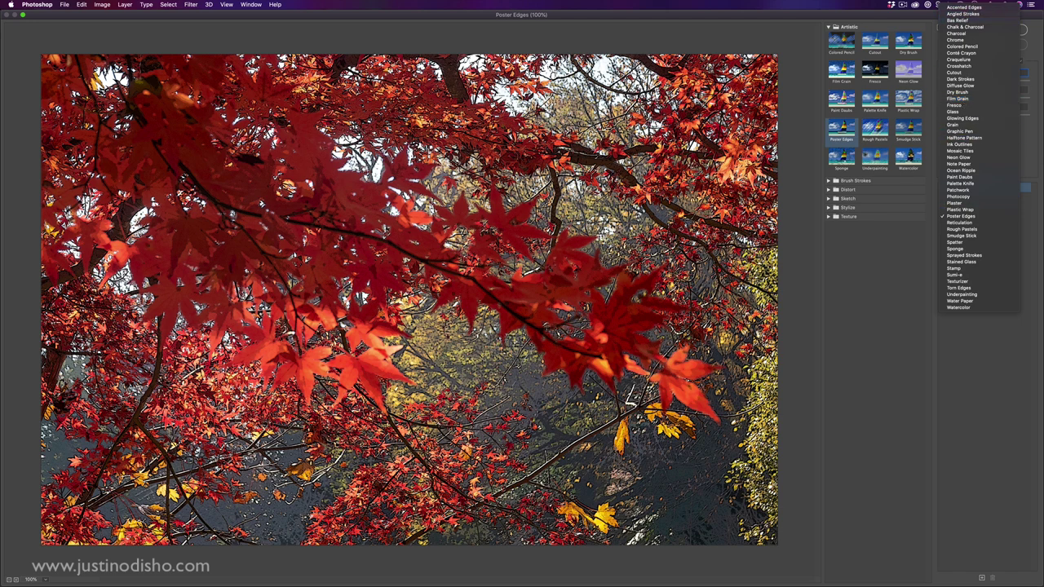
- Close the filter list and preview Rough Pastels, Smudge Stick and Sponge
click(885, 280)
click(875, 128)
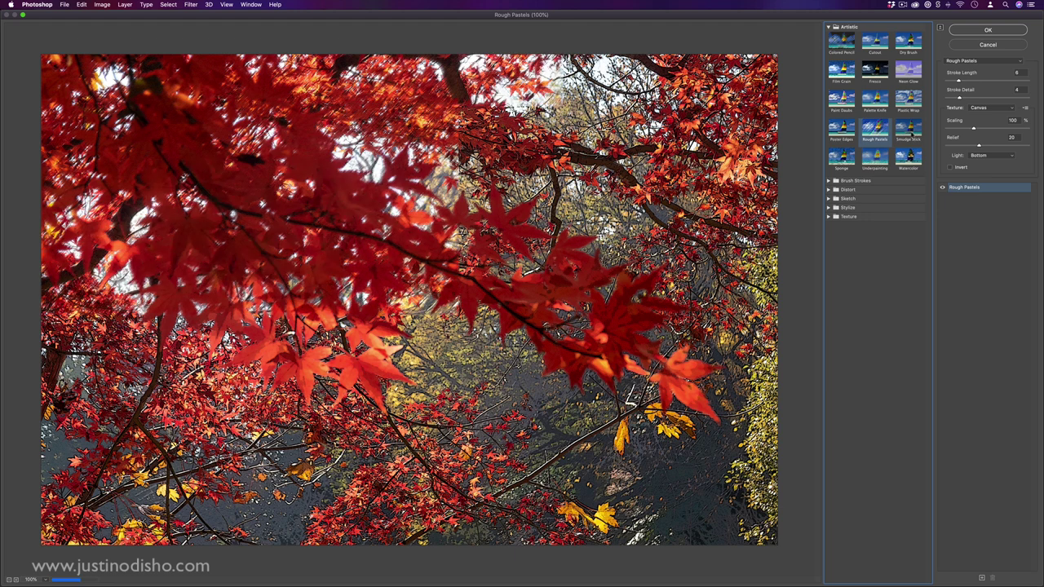
click(908, 129)
click(841, 157)
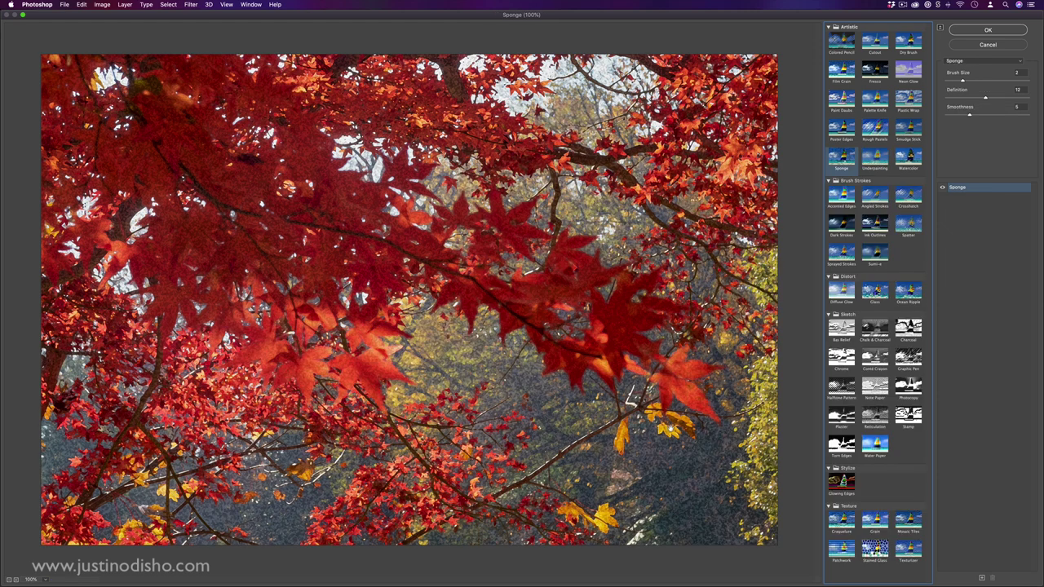
- Preview Accented Edges, Angled Strokes, Crosshatch and Dark Strokes, ending on Sprayed Strokes
click(841, 196)
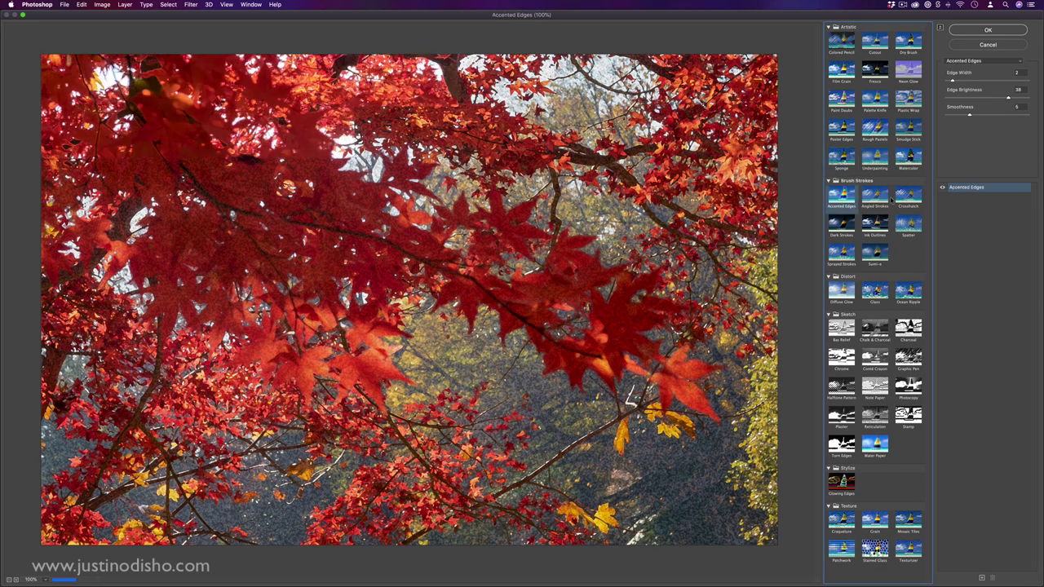
click(877, 196)
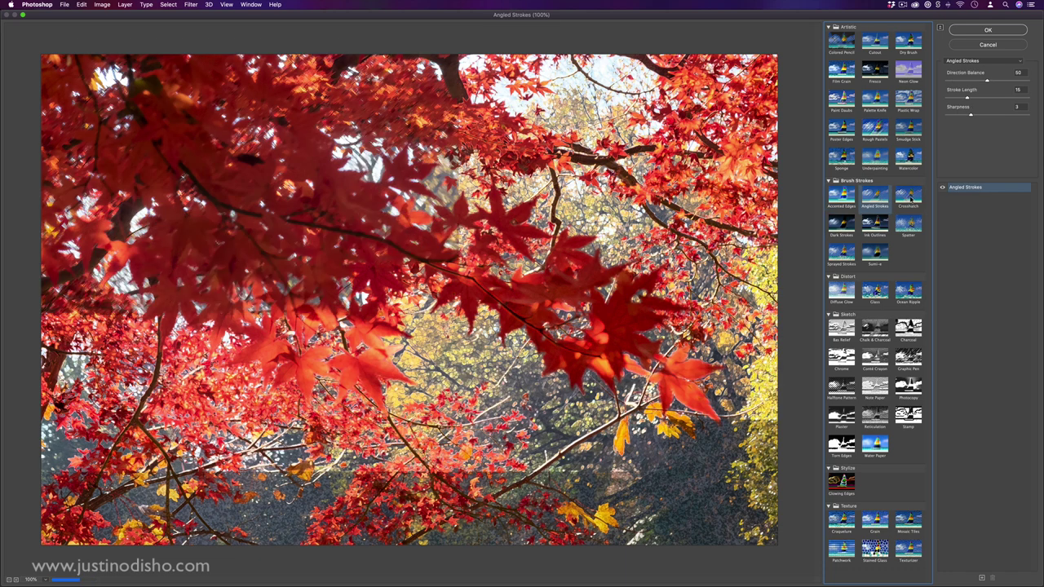
click(908, 197)
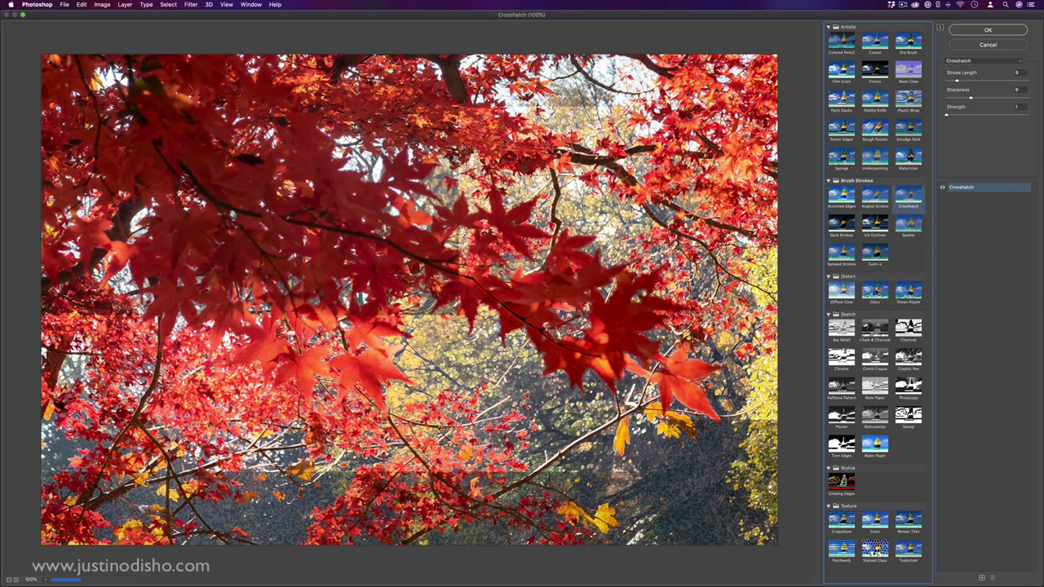
click(841, 223)
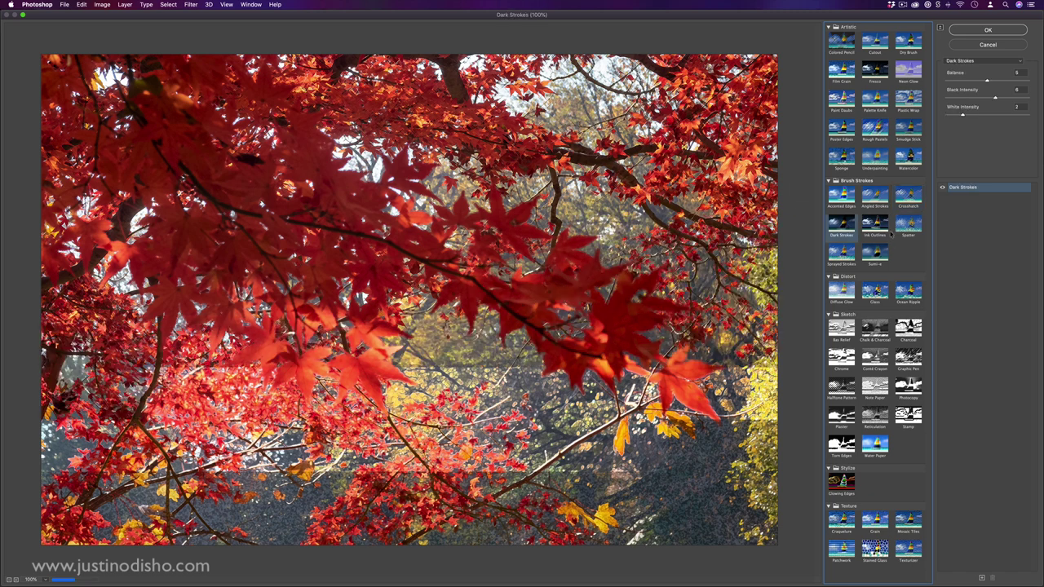
click(841, 252)
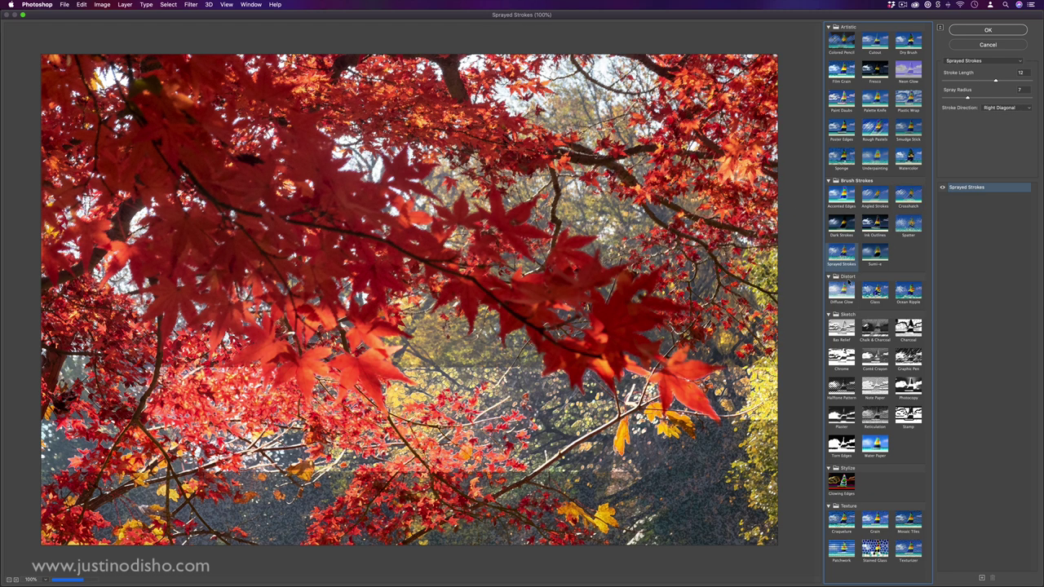
- Try Glass with stronger Distortion and Smoothness 10, then preview Ocean Ripple and Bas Relief
click(875, 291)
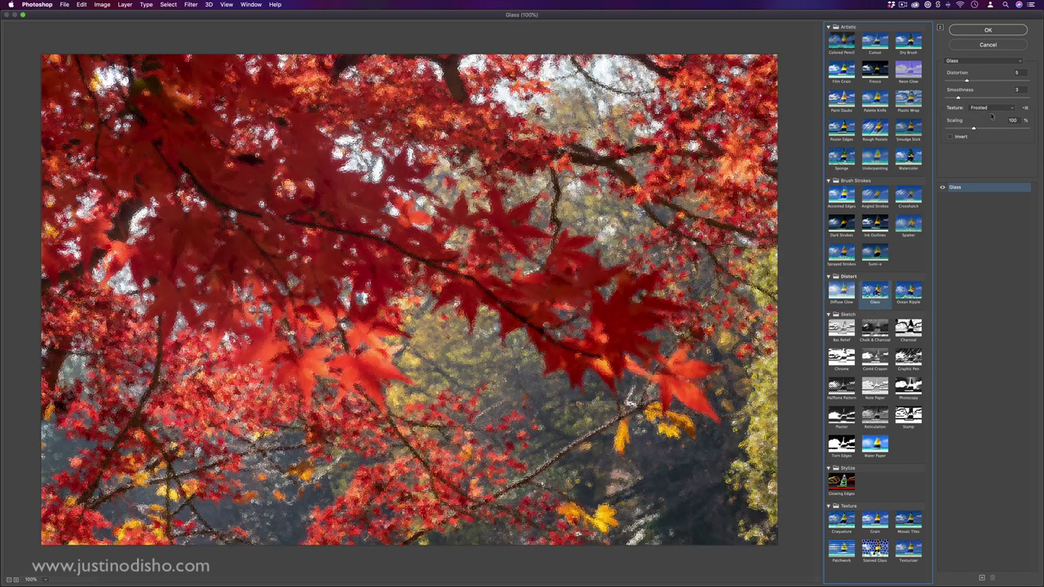
click(997, 81)
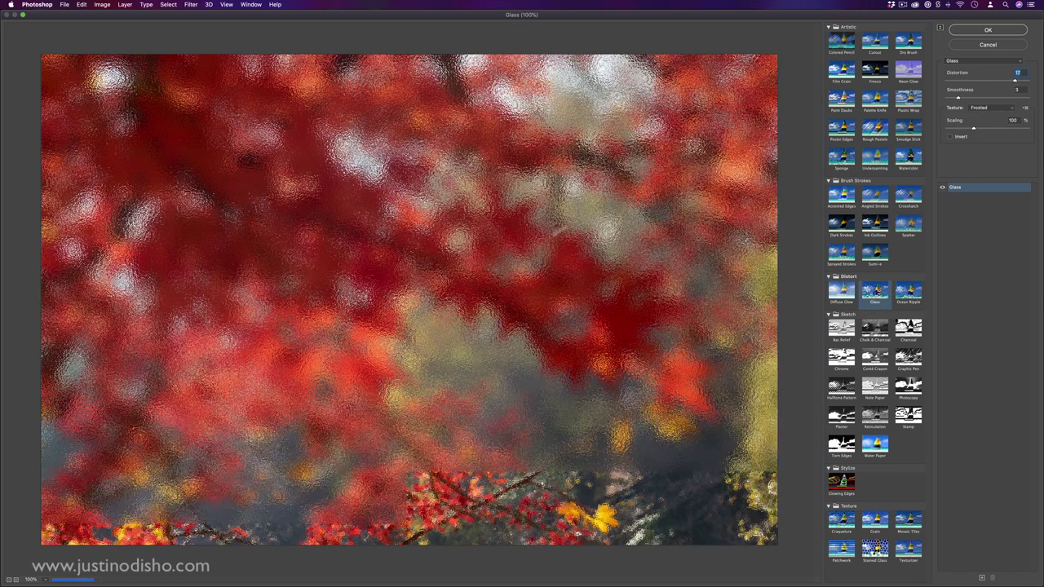
click(997, 98)
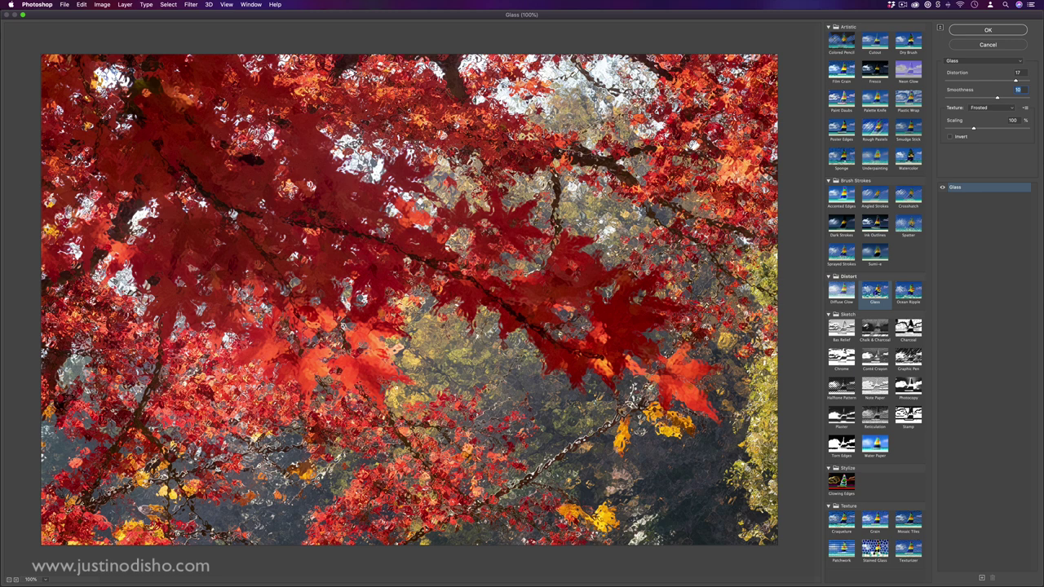
click(908, 290)
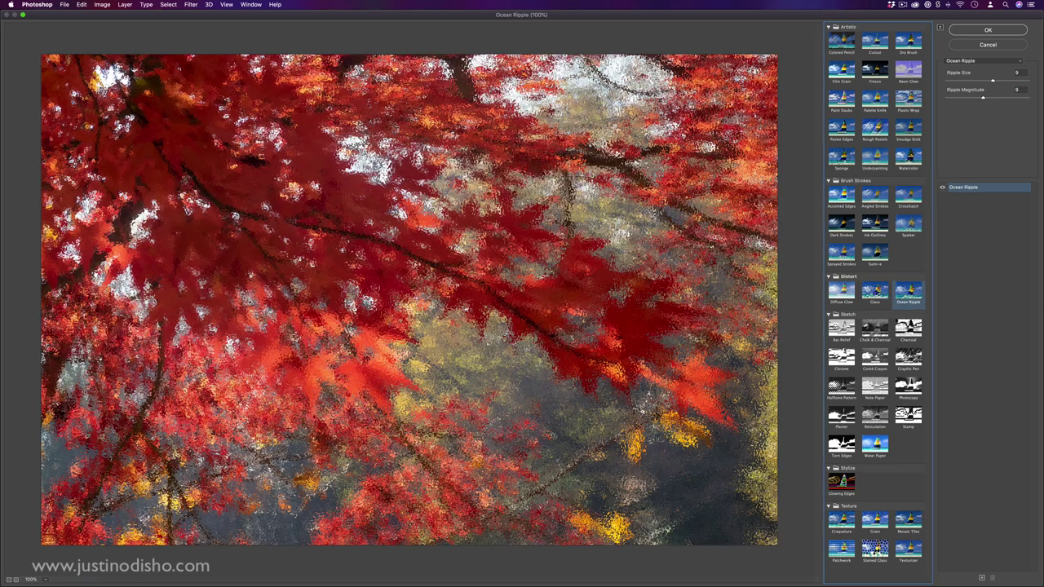
click(841, 329)
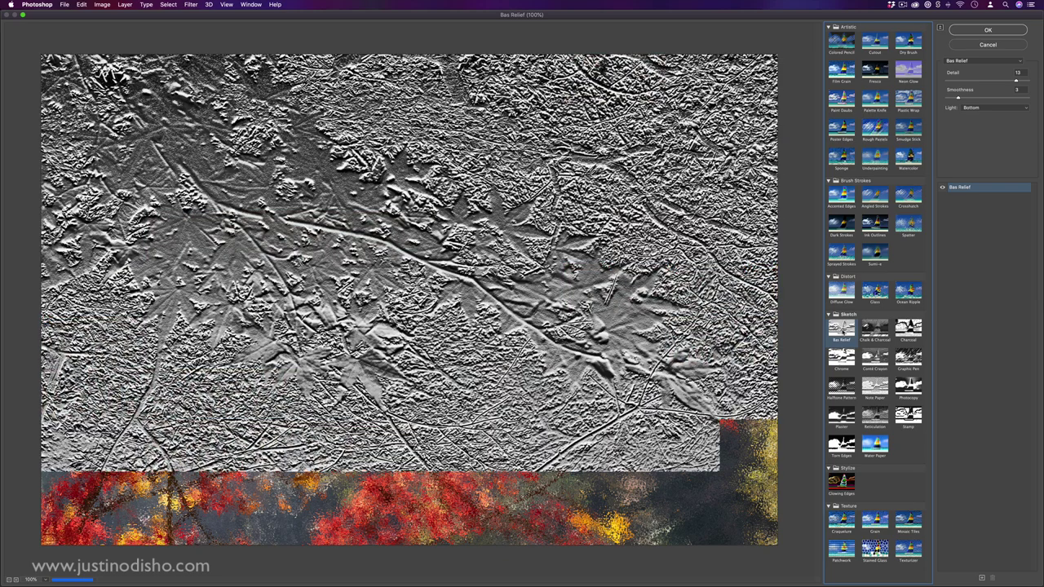
- Preview Charcoal, then apply Halftone Pattern at Size 4 and Contrast 44
click(908, 328)
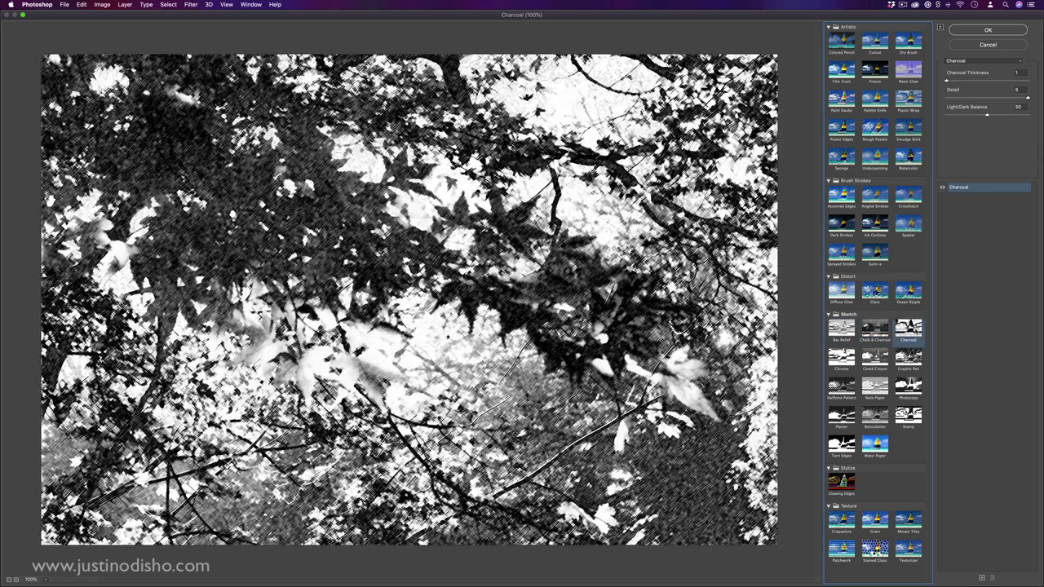
click(841, 387)
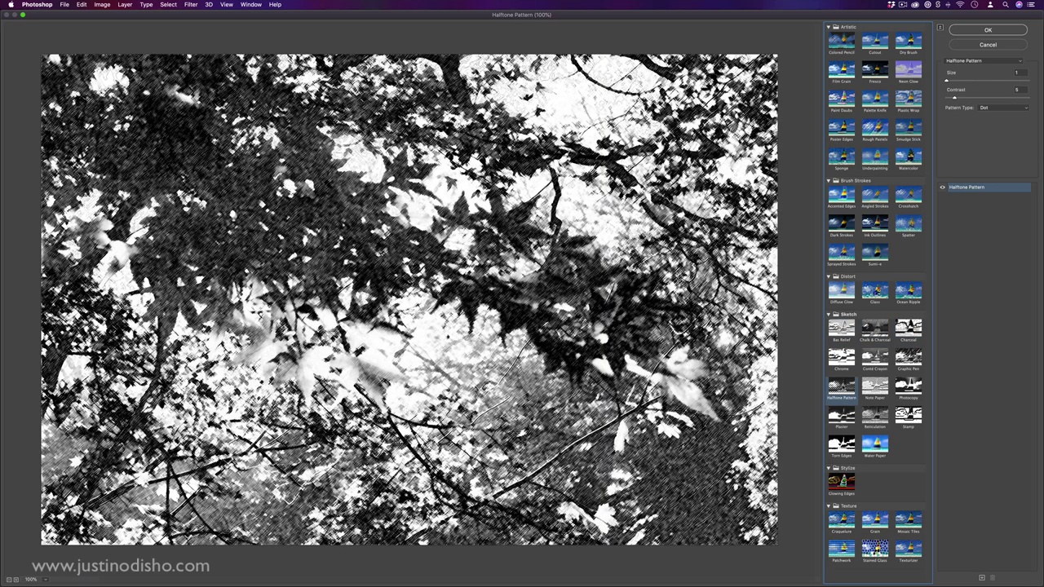
click(970, 81)
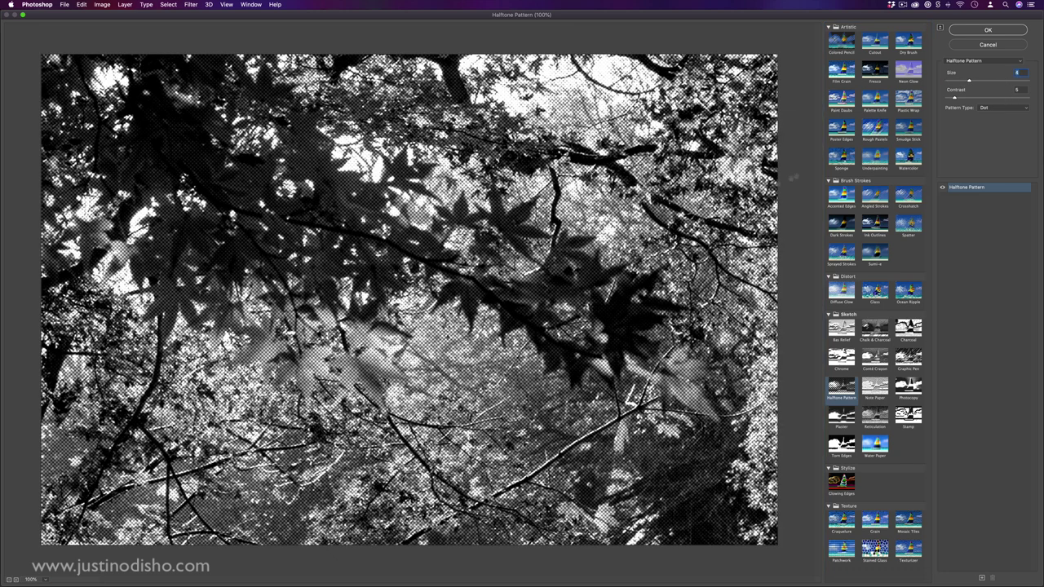
click(983, 98)
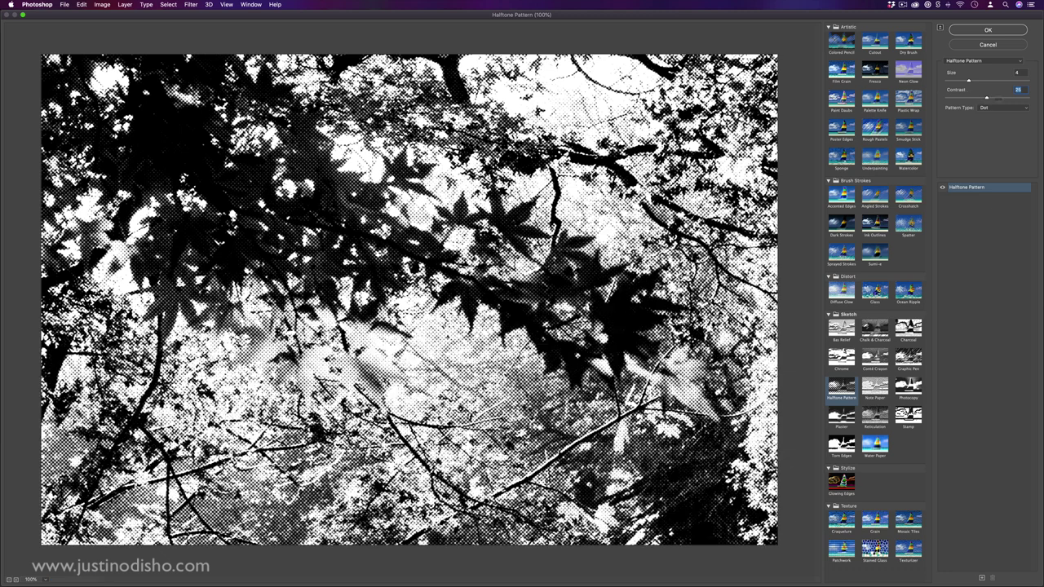
click(1018, 97)
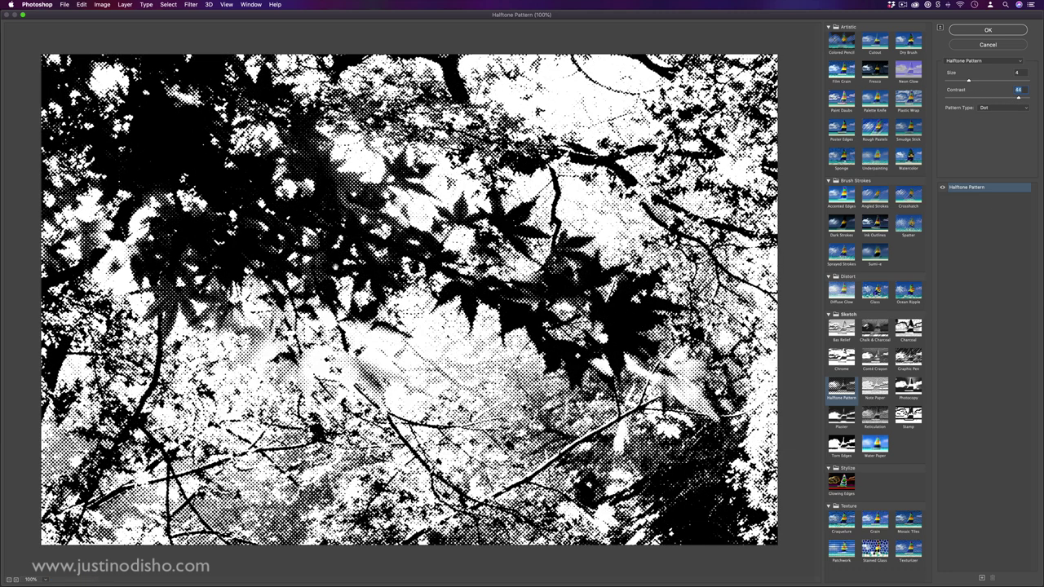
click(988, 30)
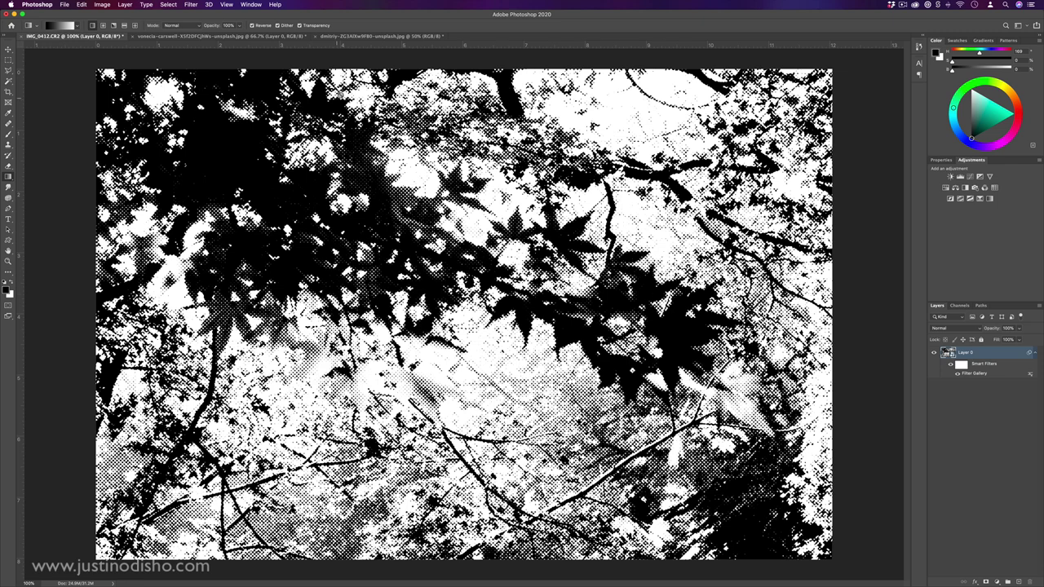
- Add a Gradient Map adjustment layer using a Purples preset, reversed so pink and purple swap
click(130, 5)
mouse_move(200, 121)
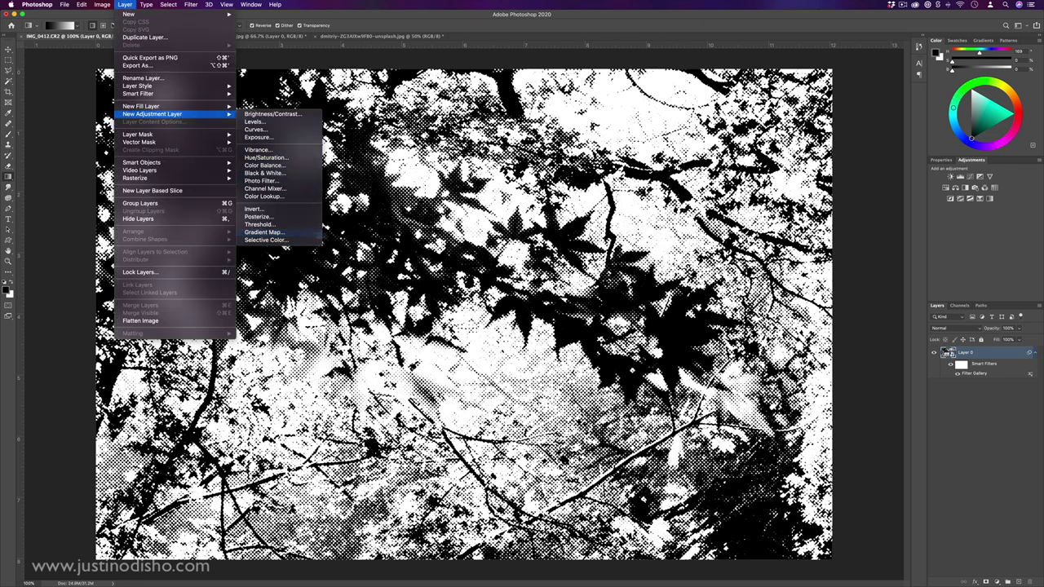
click(265, 233)
scroll(979, 342, down, 3)
click(988, 382)
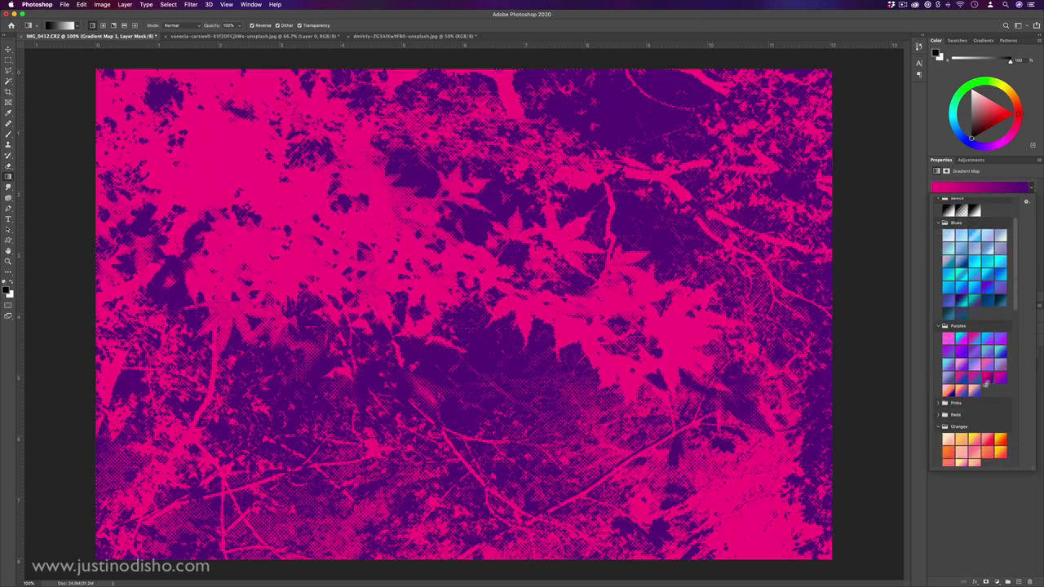
click(1031, 188)
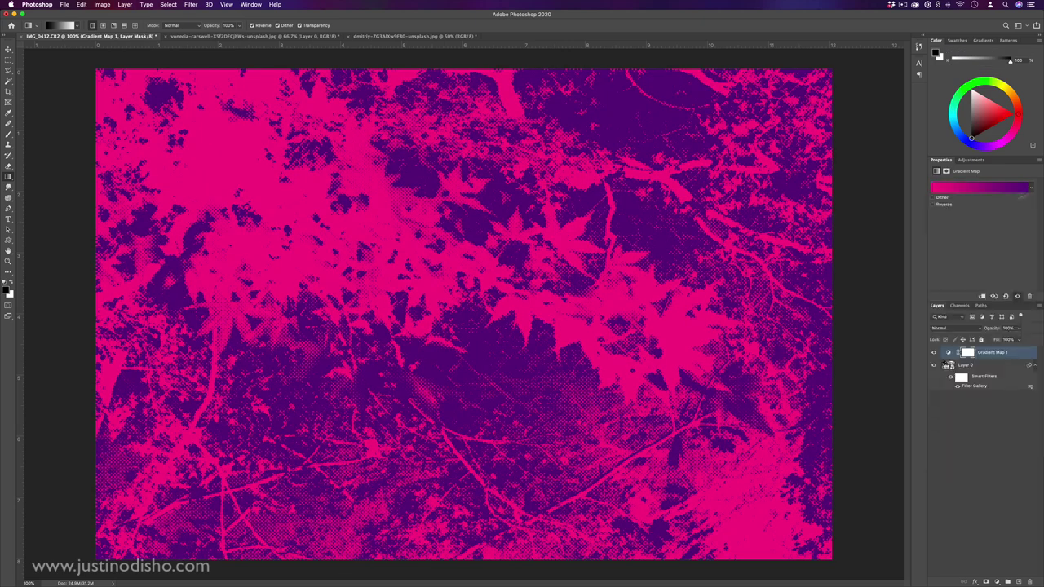
click(943, 205)
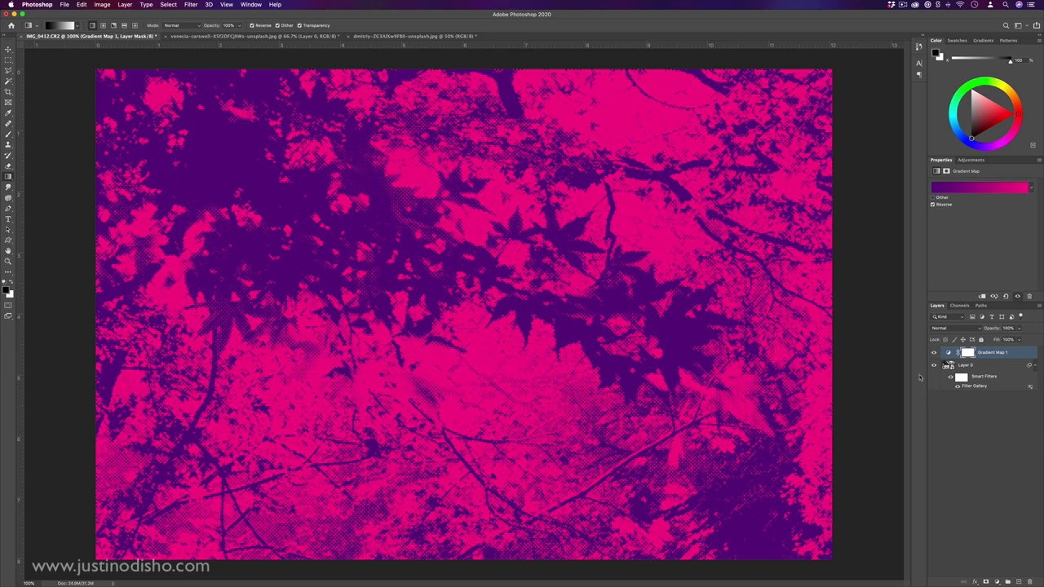
- Hide Gradient Map 1 and select the smart filter mask on Layer 0
click(935, 354)
click(953, 370)
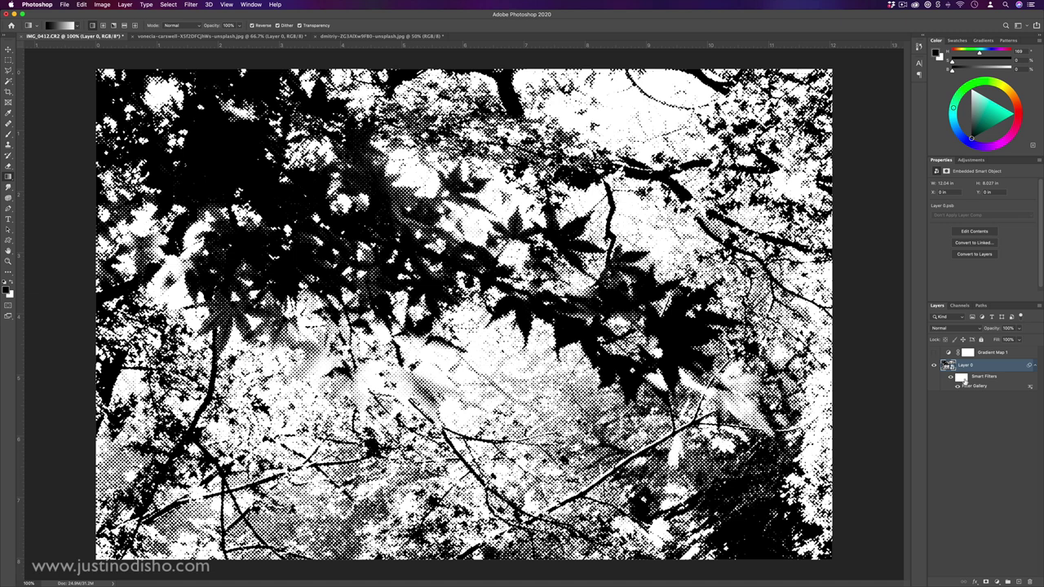
click(964, 379)
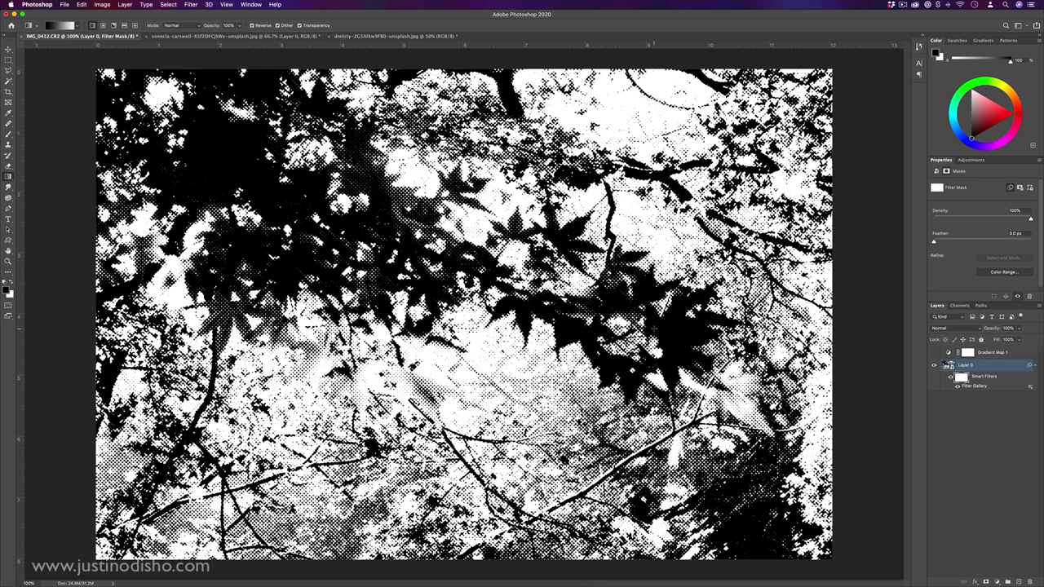
- Reopen the Filter Gallery, try Torn Edges and Water Paper, then apply Glowing Edges from Stylize
double_click(974, 386)
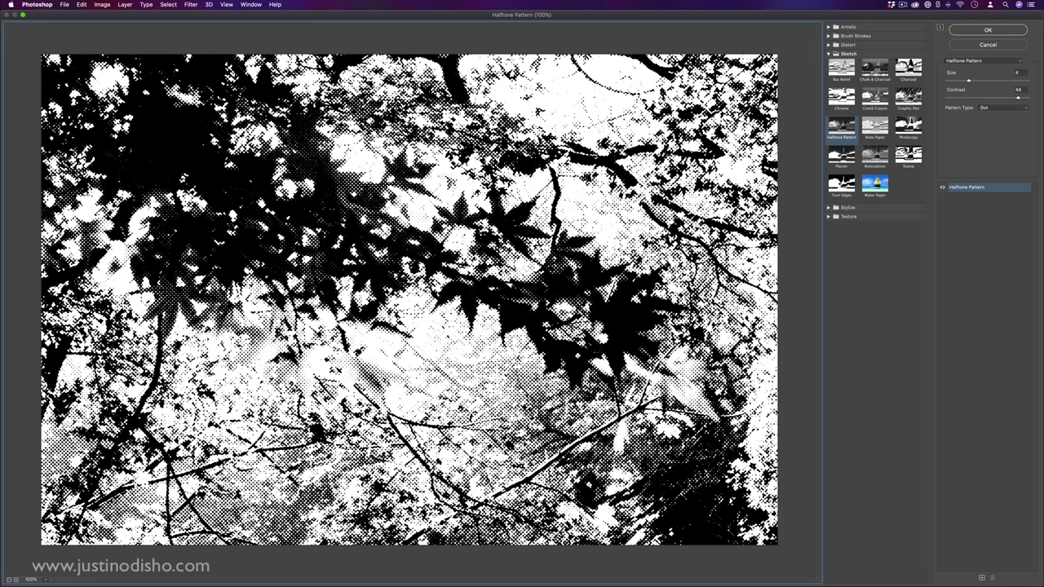
click(841, 183)
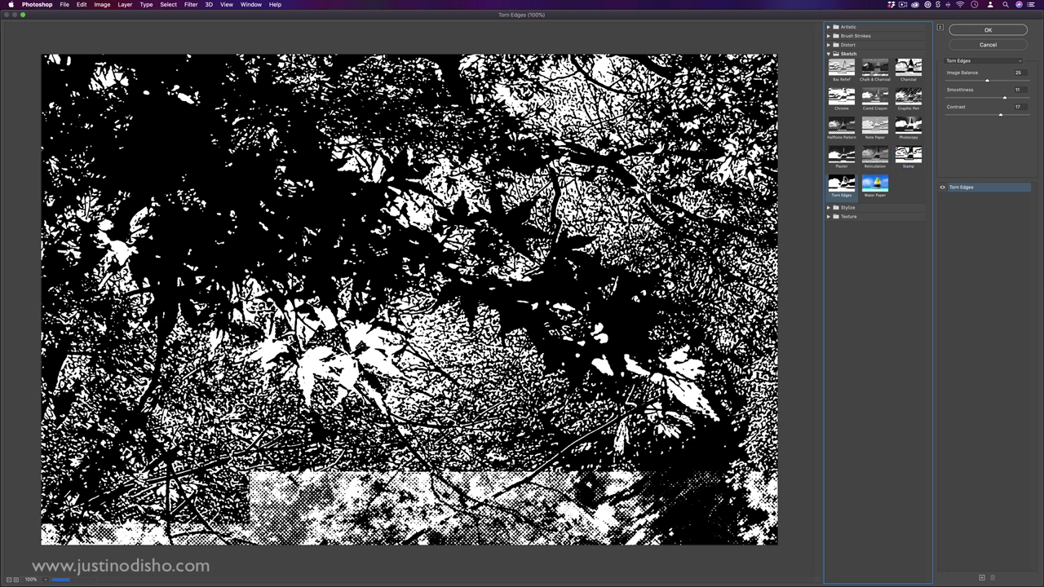
click(874, 184)
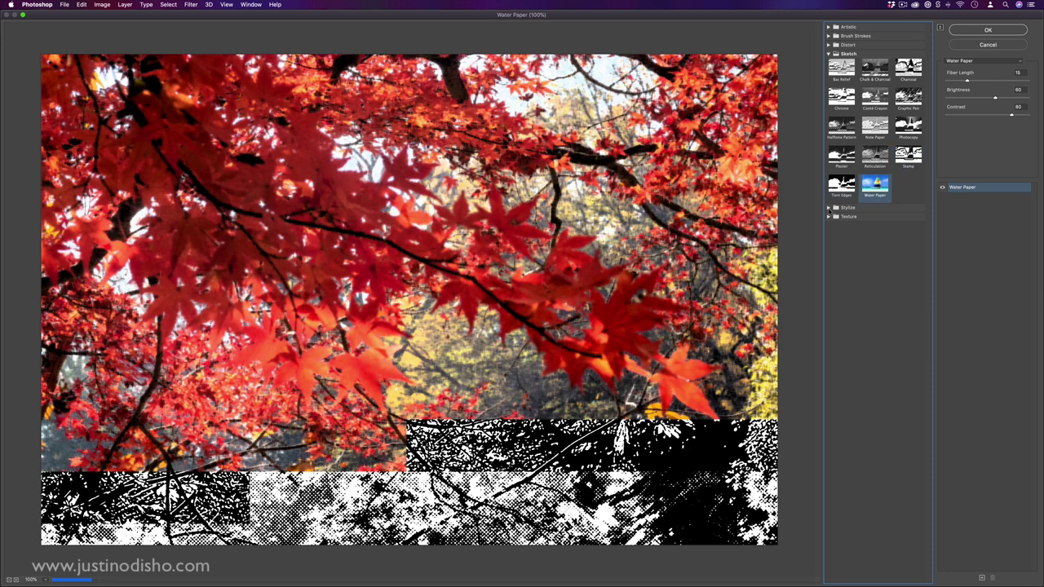
click(829, 207)
click(829, 245)
click(842, 221)
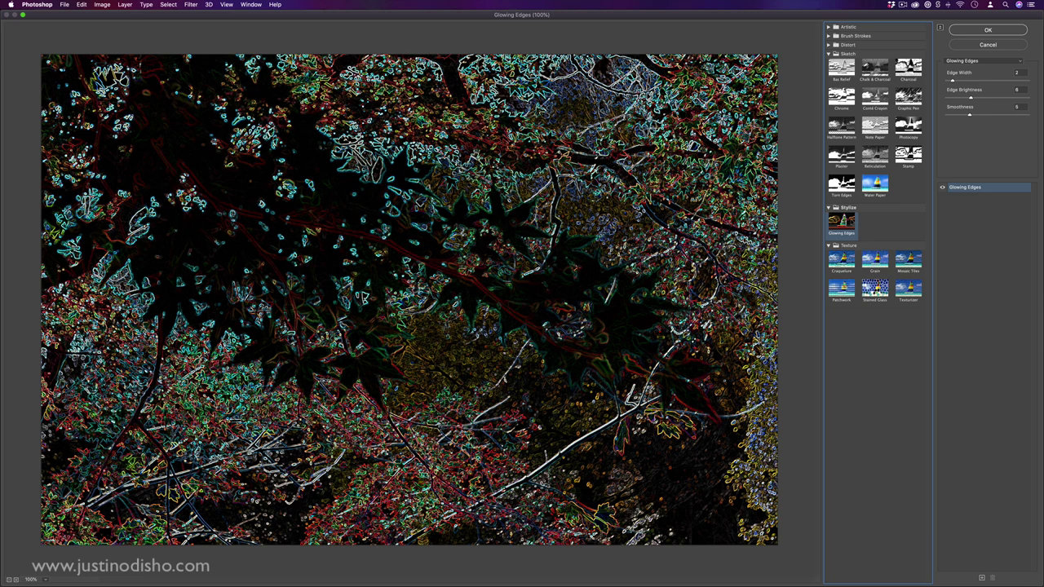
- Preview Craquelure, Patchwork and Stained Glass textures, enlarging the Stained Glass cell size
click(841, 259)
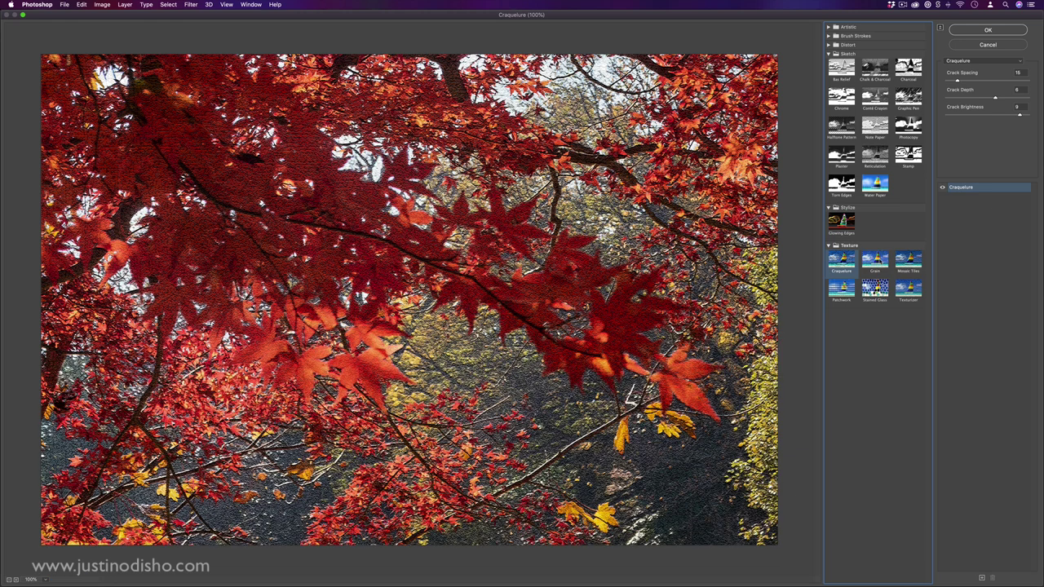
click(841, 288)
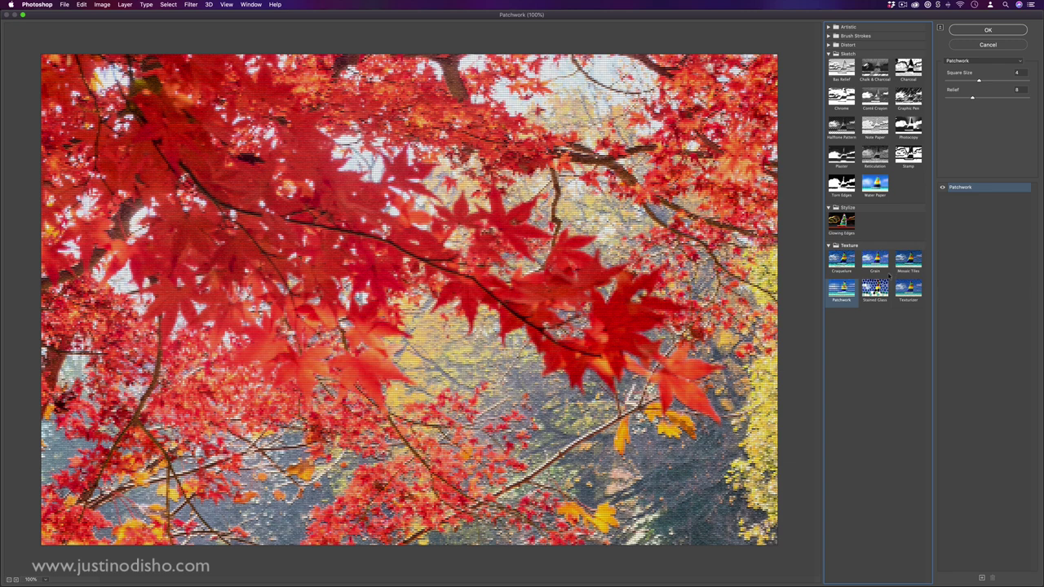
click(875, 288)
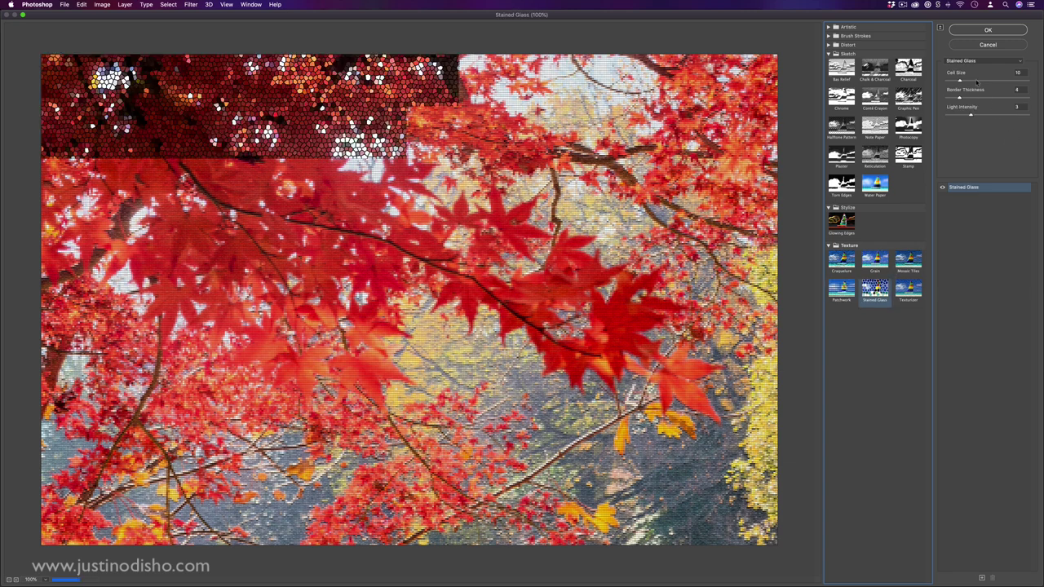
drag(959, 79, 1005, 80)
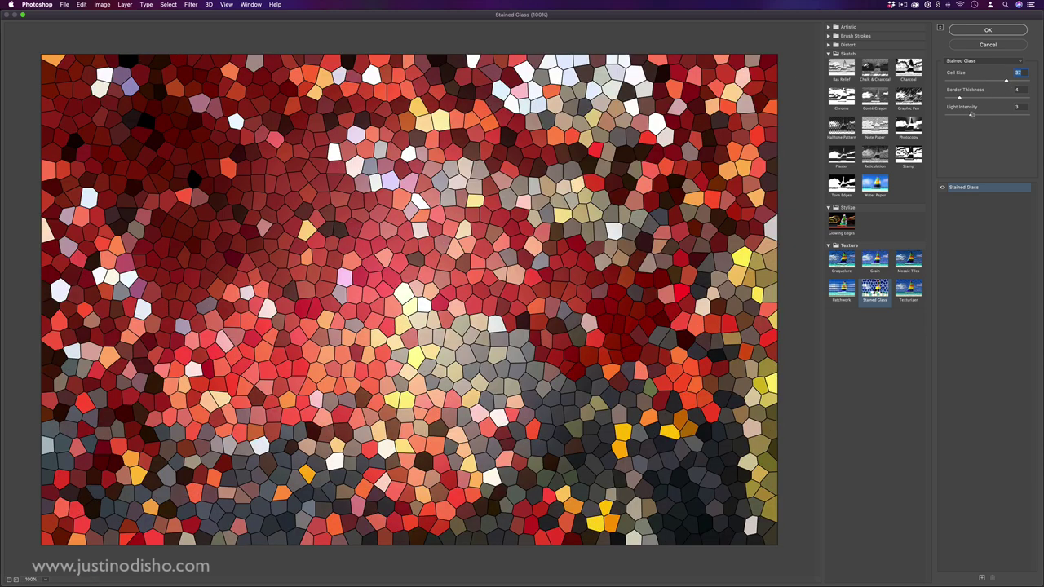
key(Tab)
key(Tab)
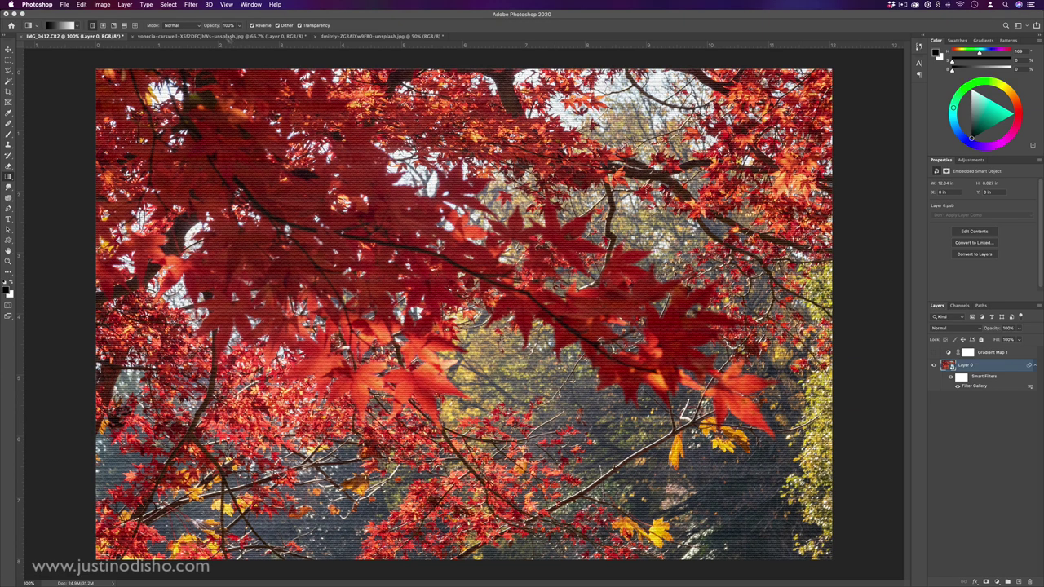
- Open the Filter menu to show its list of filters
click(191, 5)
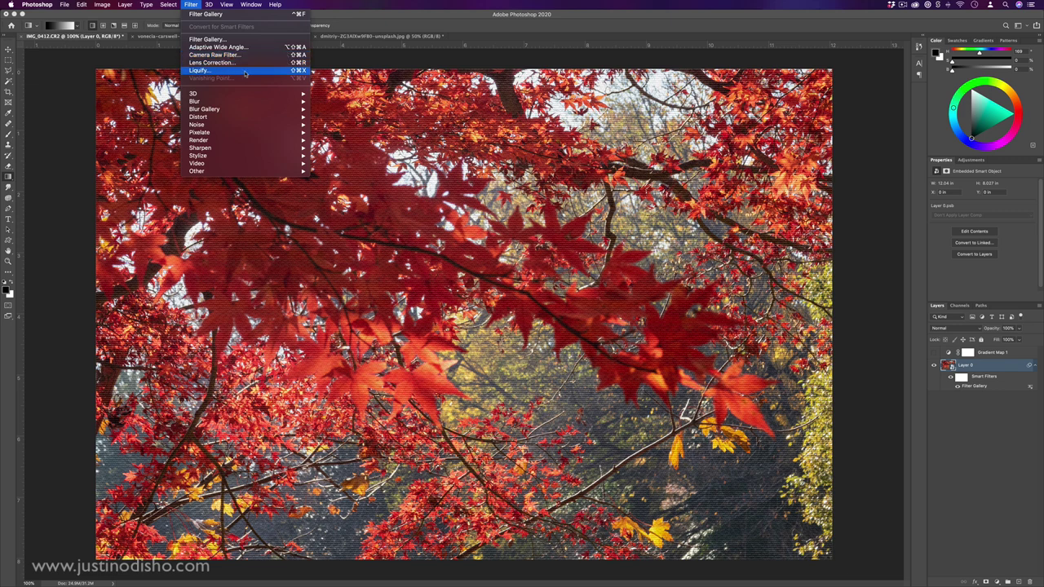
mouse_move(277, 96)
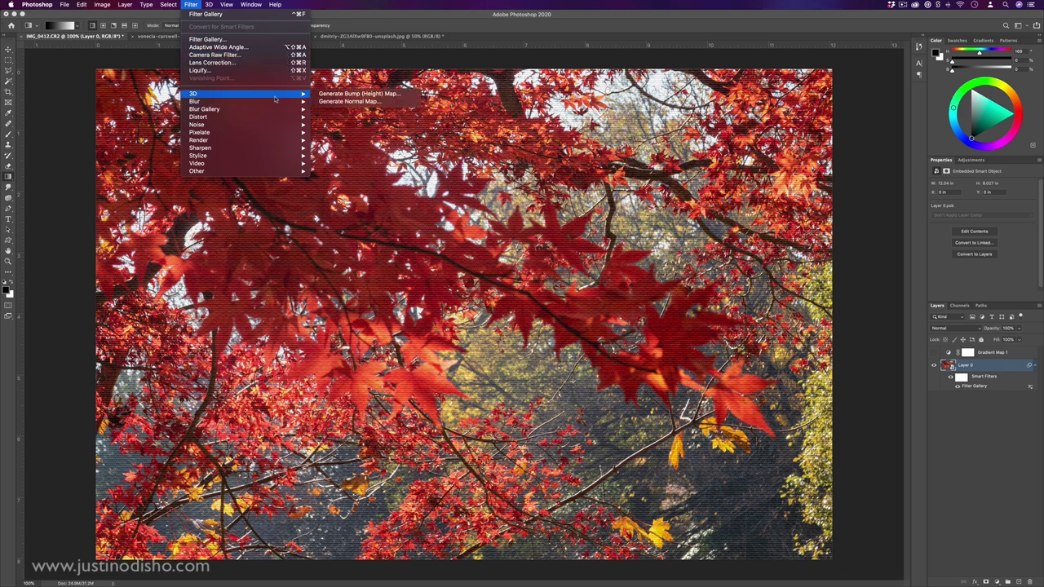